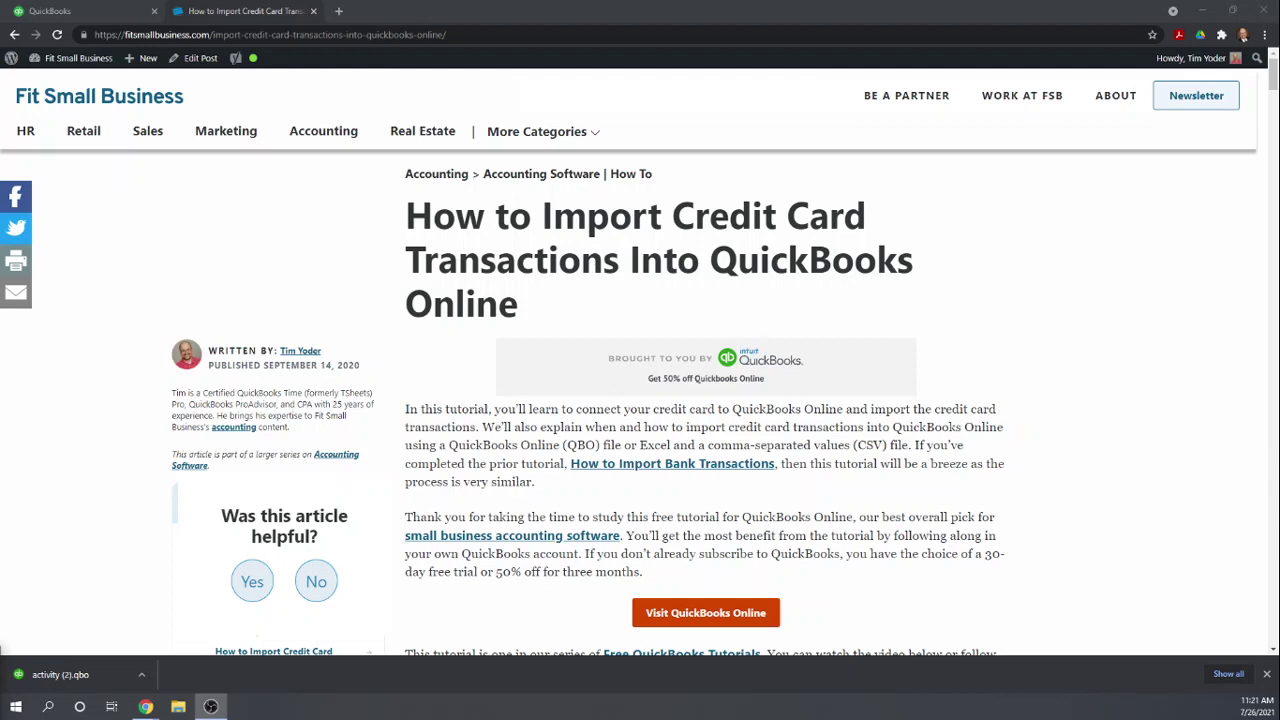
Step: Go from the QuickBooks dashboard to Transactions > Banking for US Bank Checking X9966
click(68, 13)
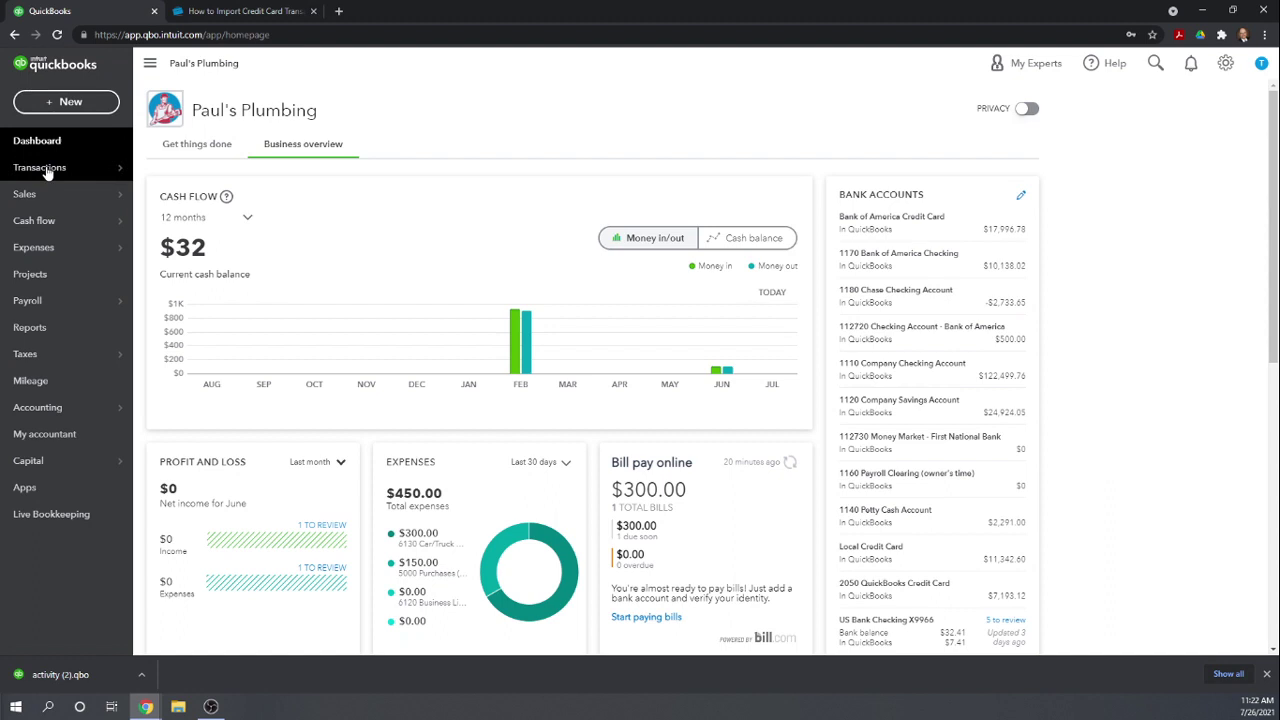
mouse_move(46, 172)
click(163, 169)
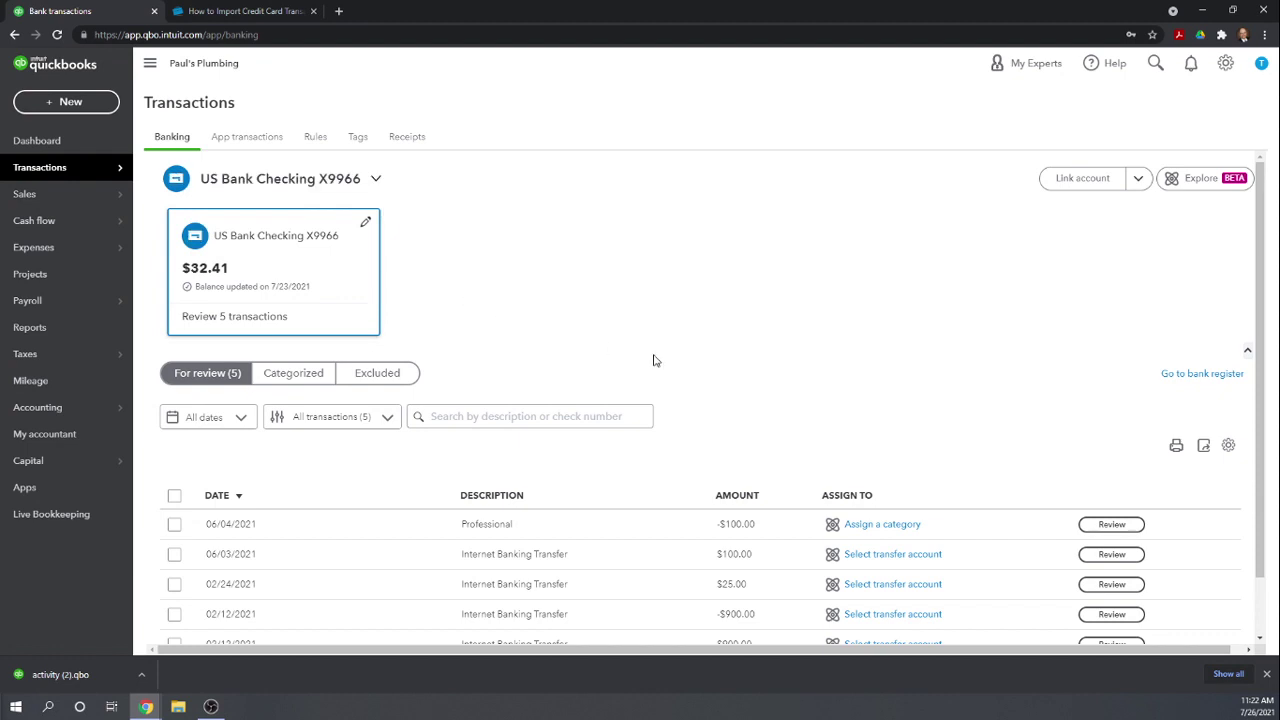
Step: Link a new account by searching 'american' and selecting American Express Corporate or Personal Credit Card (US)
click(1084, 183)
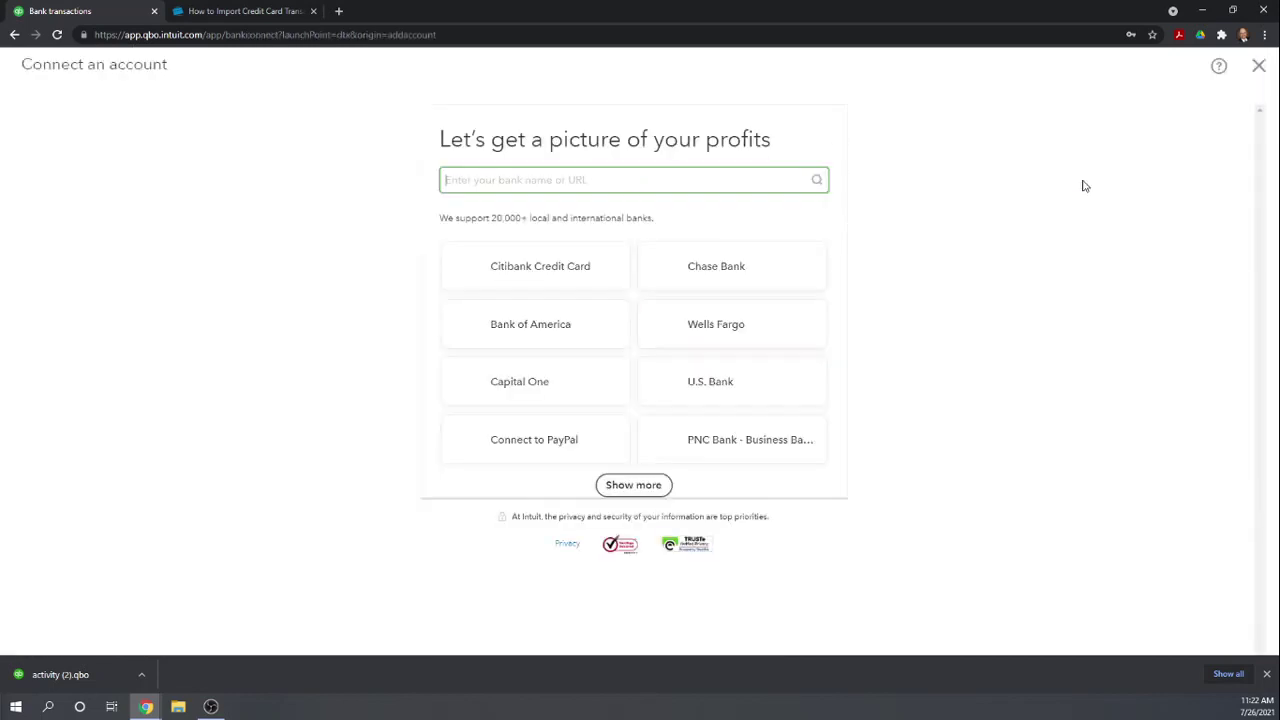
click(618, 179)
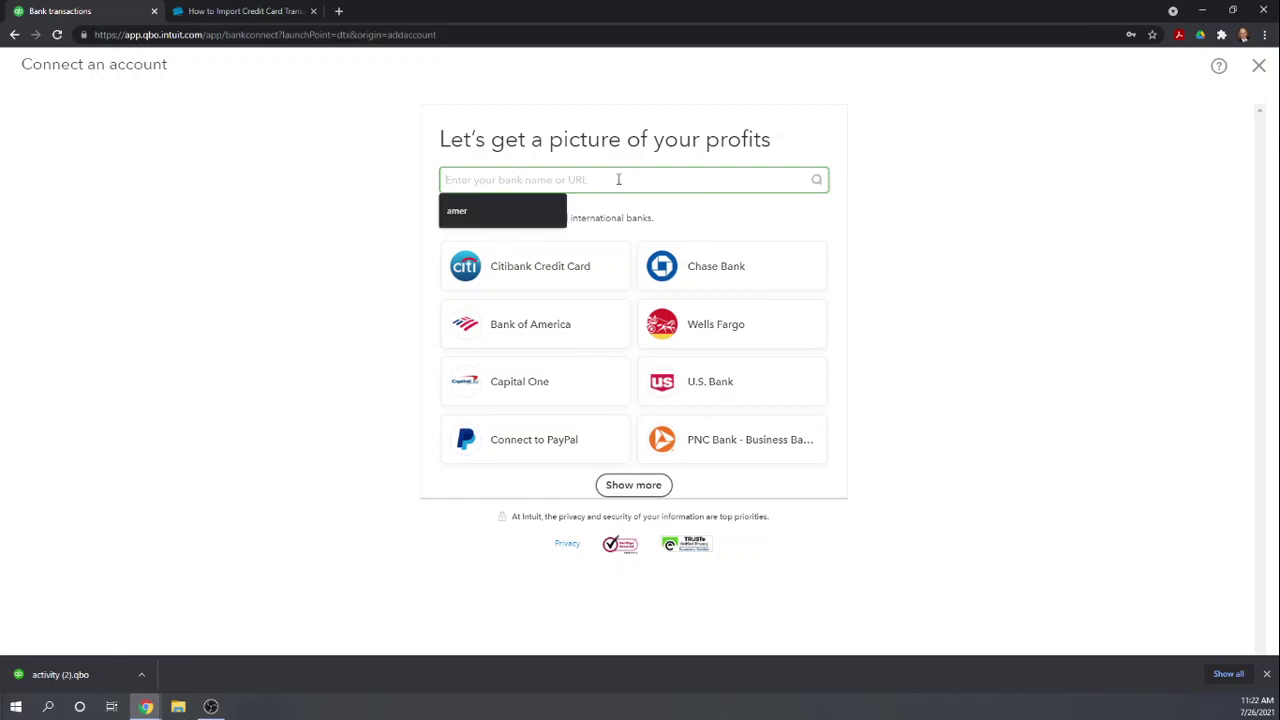
text(american)
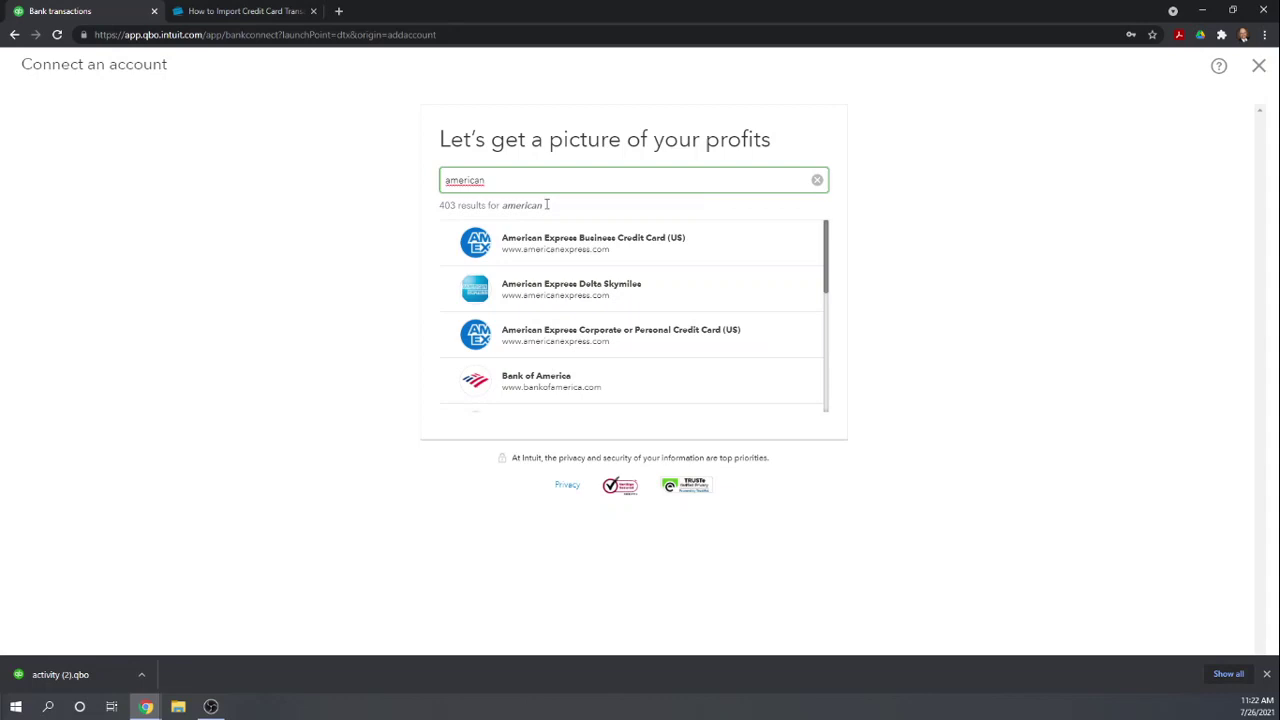
click(565, 339)
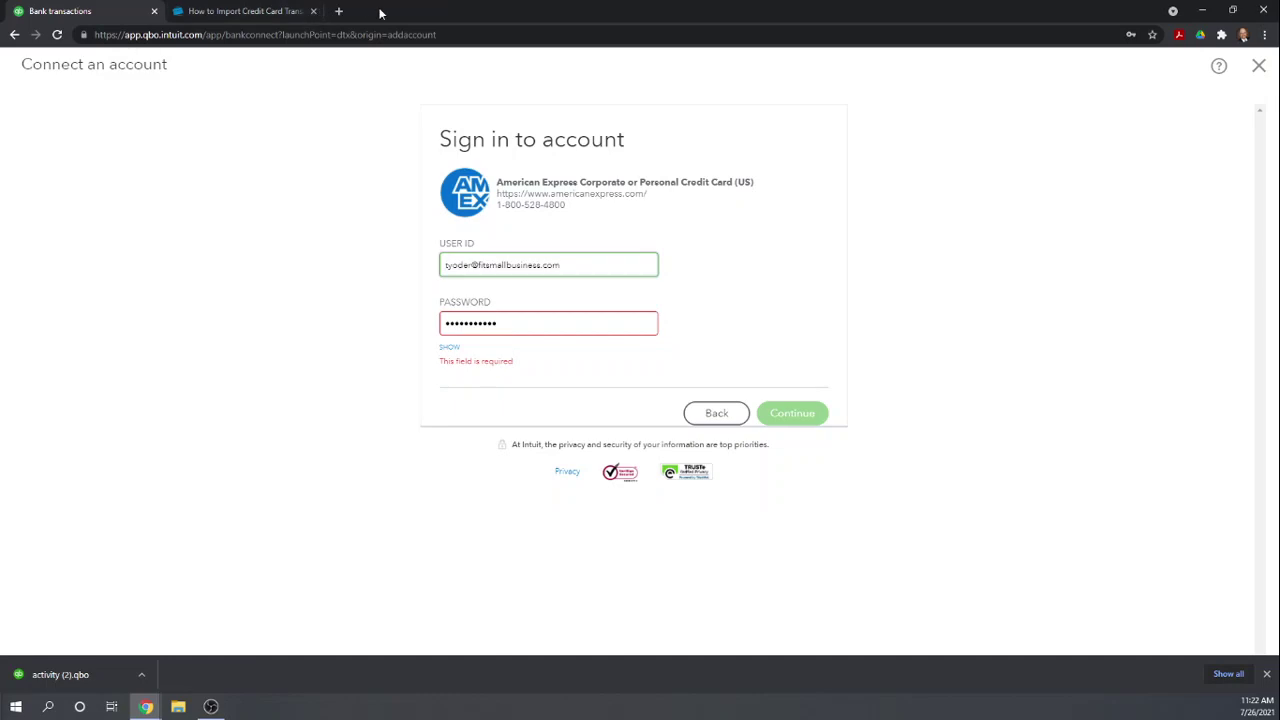
Step: Split the tutorial article and the American Express sign-in into separate windows, then hide QuickBooks
click(270, 11)
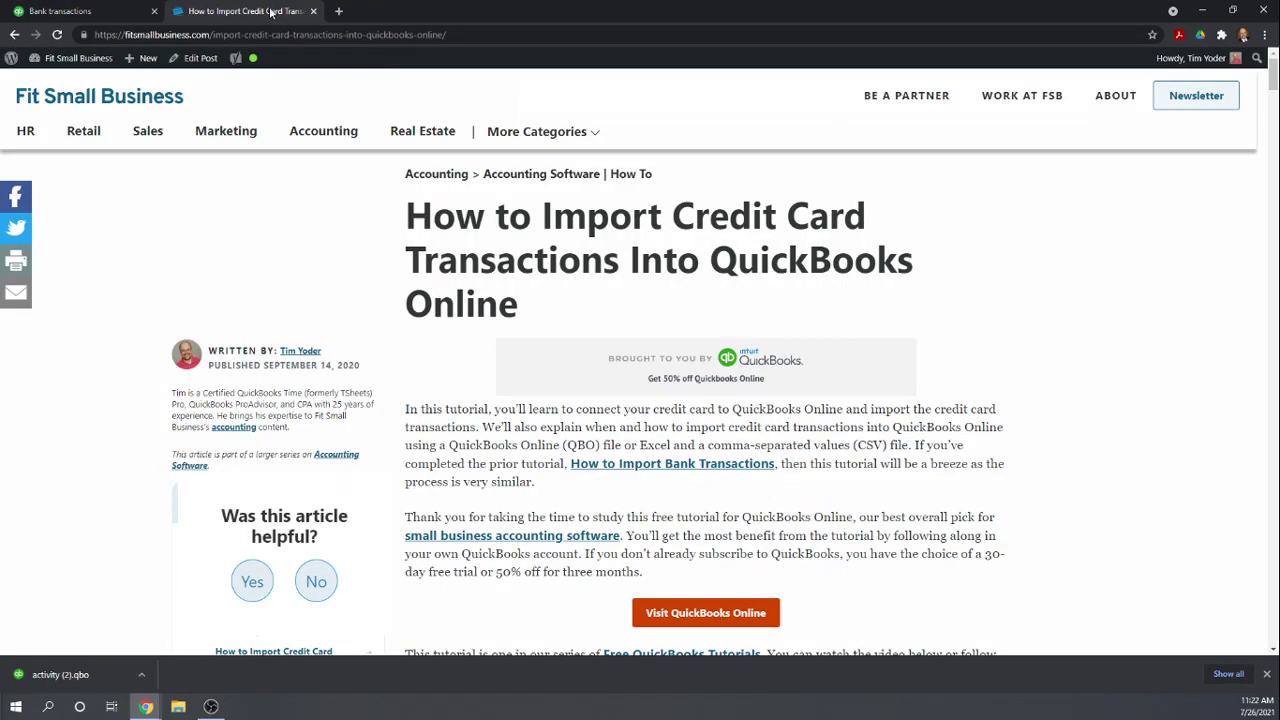
drag(270, 11, 420, 12)
click(86, 13)
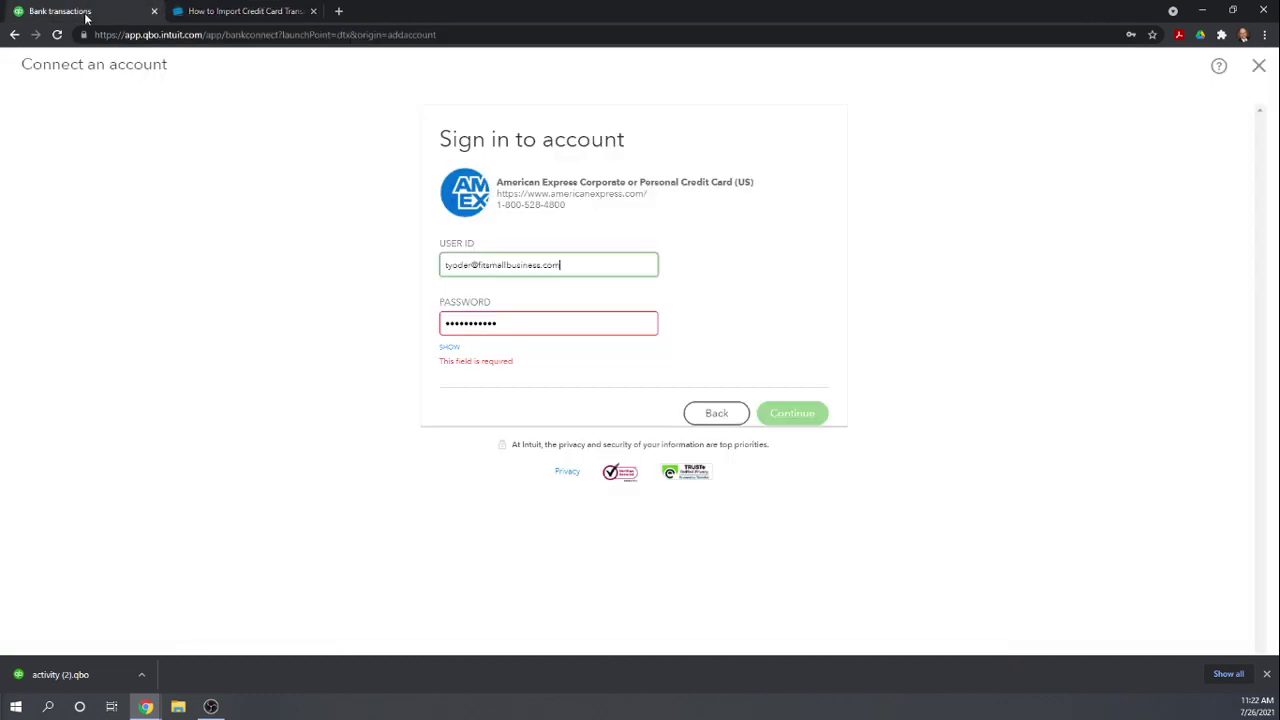
drag(86, 13, 0, 352)
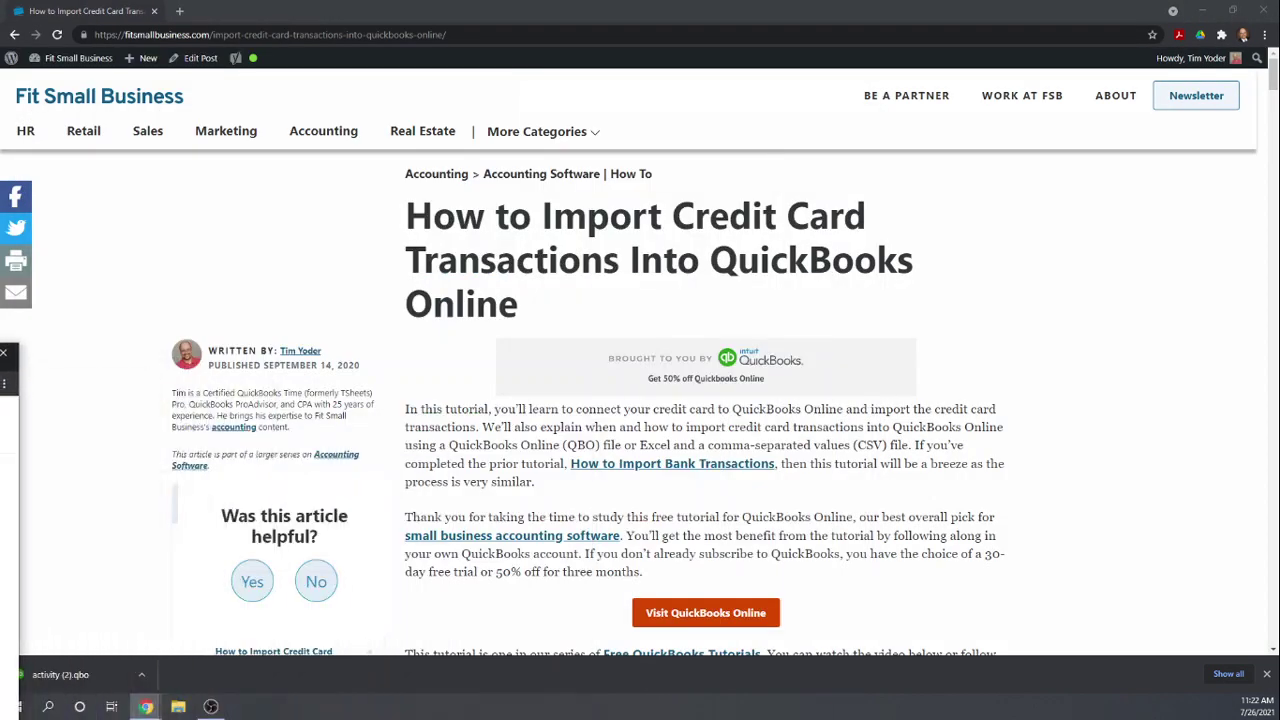
click(3, 352)
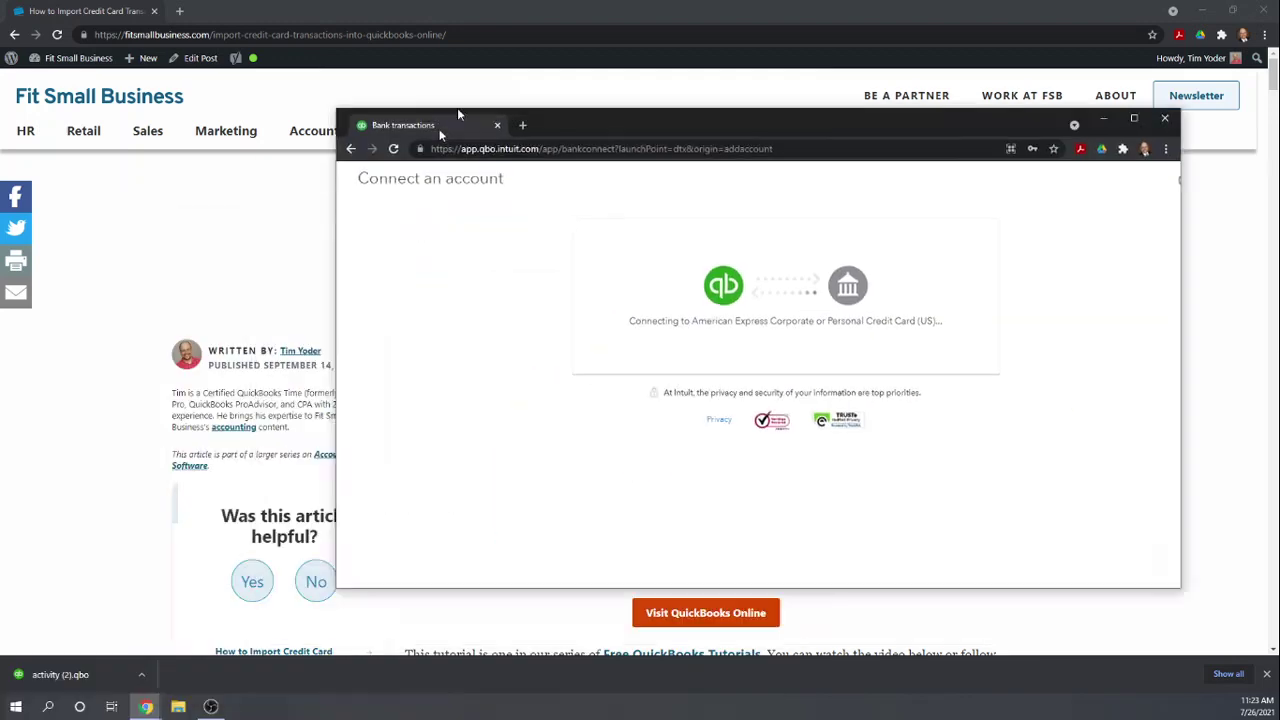
Step: Dock QuickBooks back, select the Blue Cash Everyday *2000 card, and browse the linkable accounts
drag(457, 114, 250, 11)
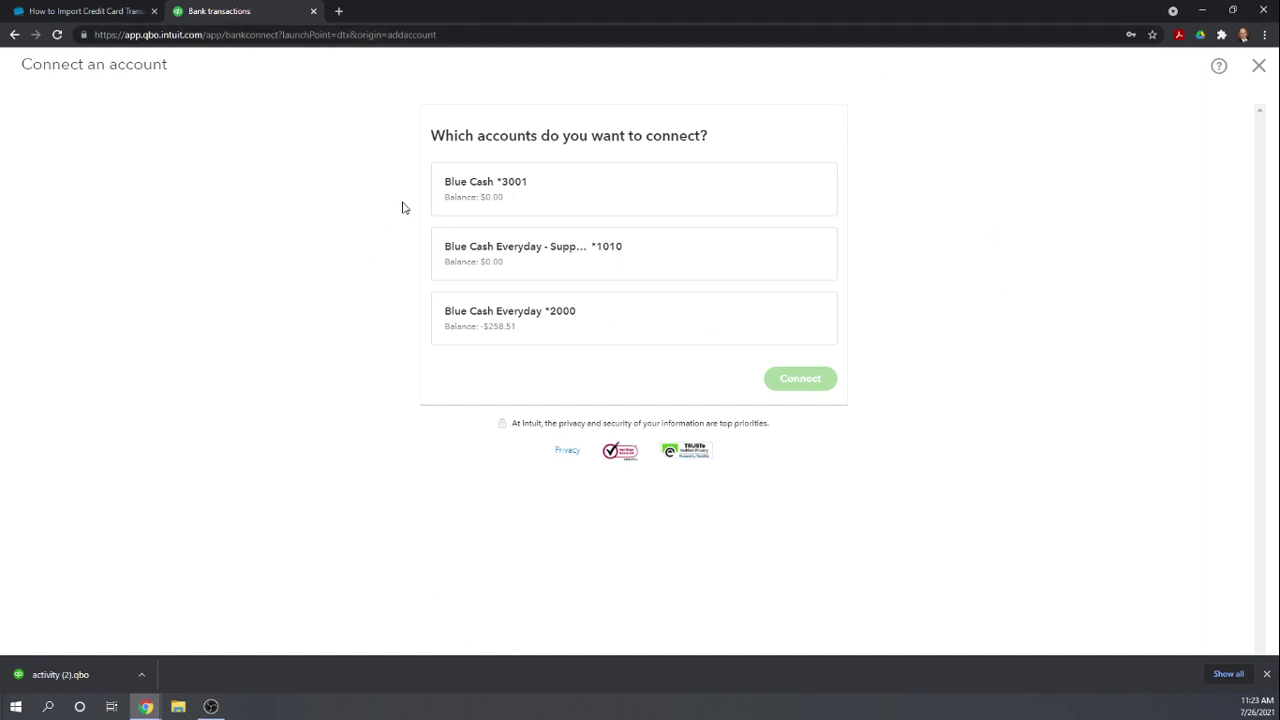
click(570, 327)
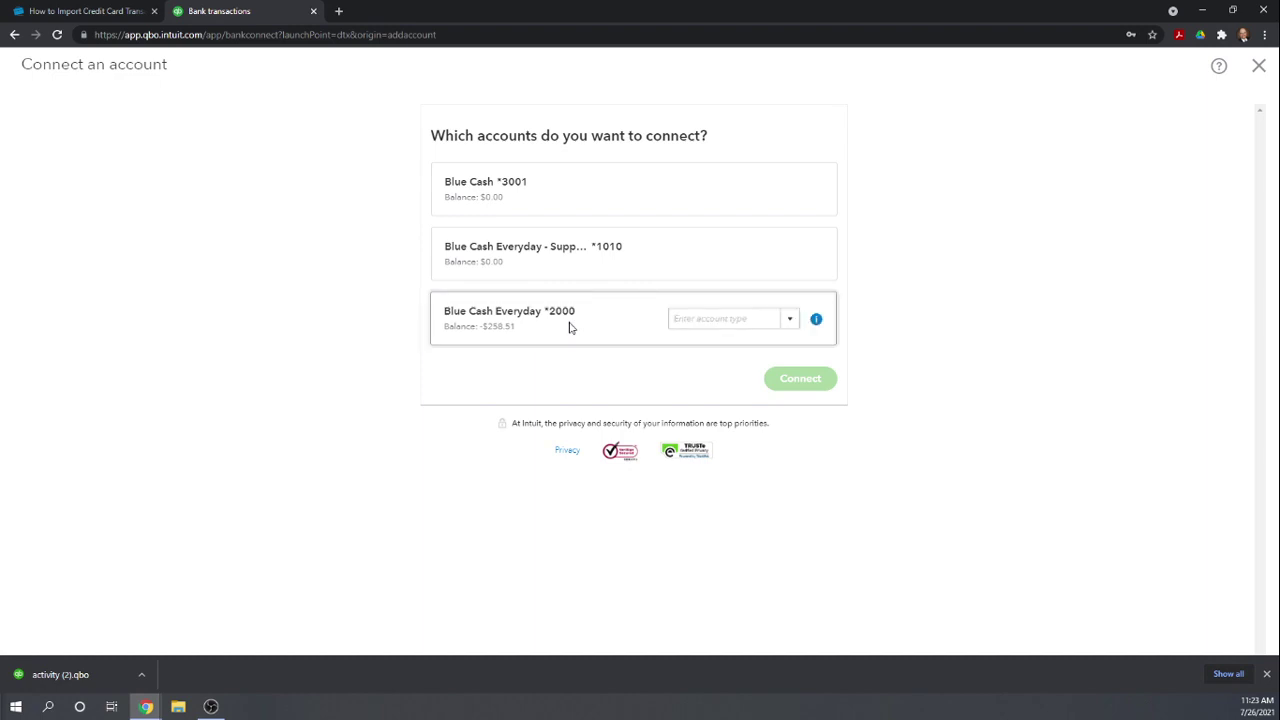
click(790, 327)
scroll(797, 417, down, 2)
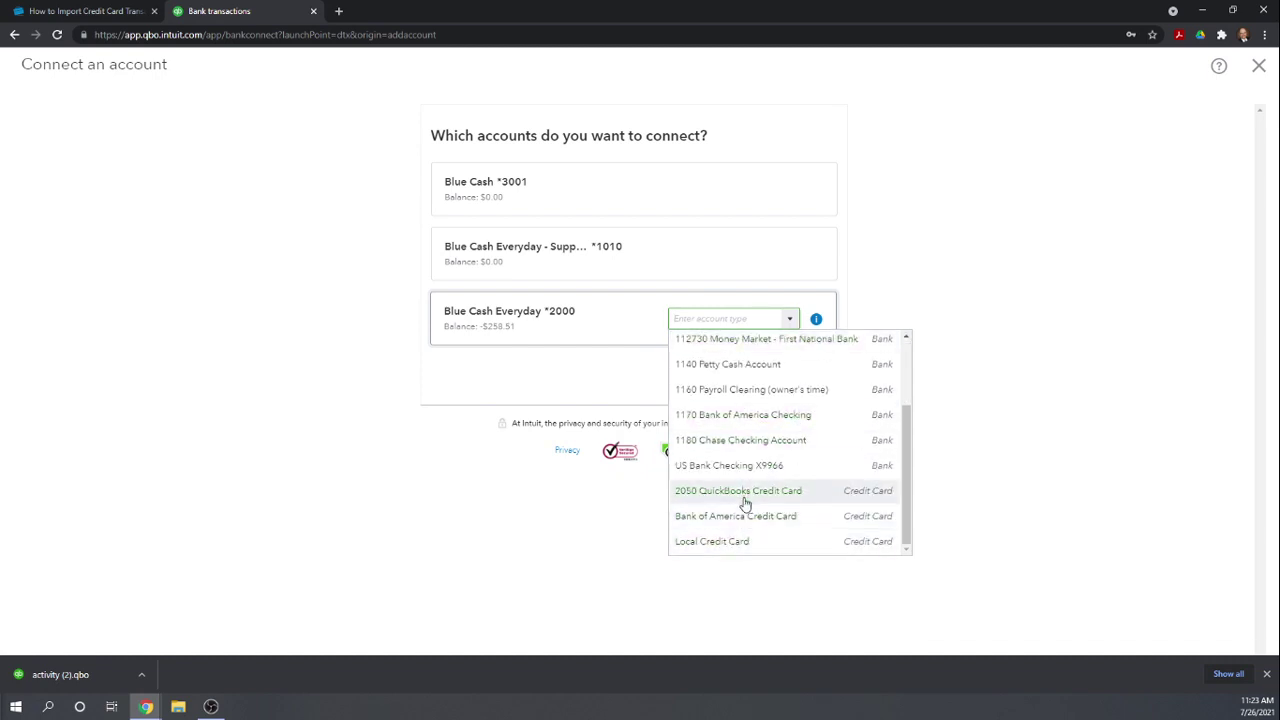
scroll(771, 457, up, 3)
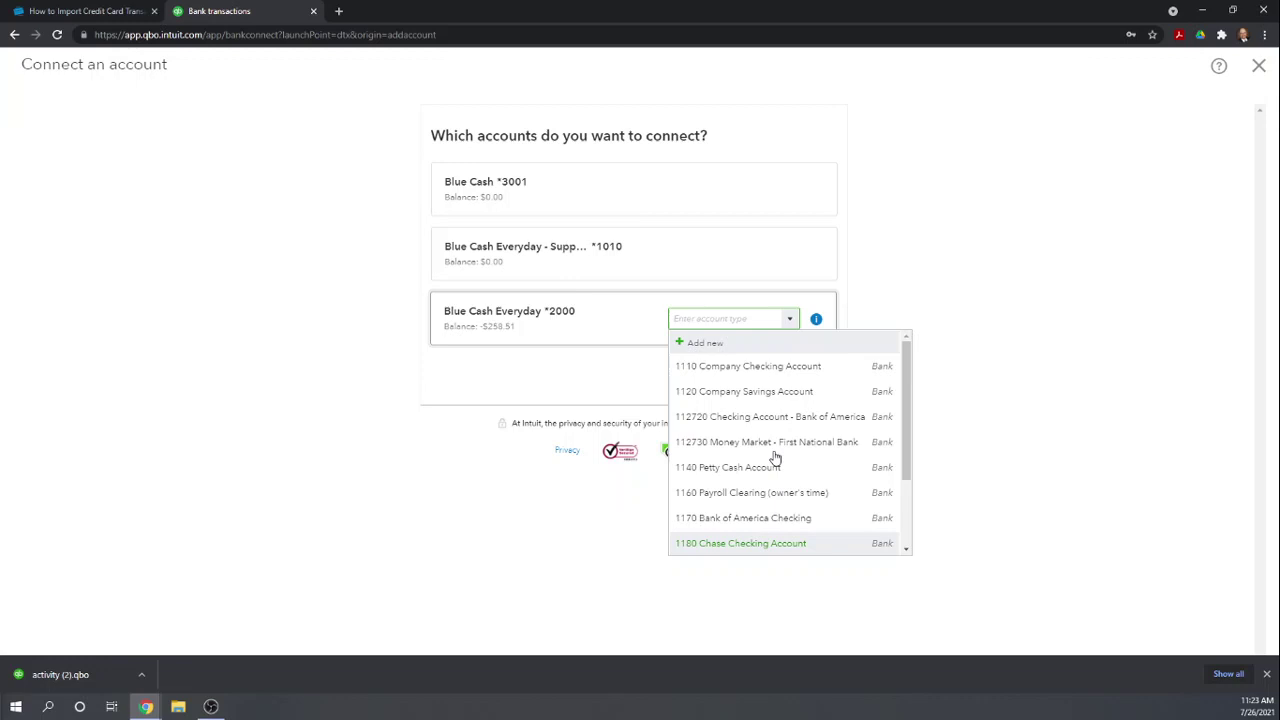
Step: Add a new Credit Card type account named AMEX X2000 and save it
click(709, 349)
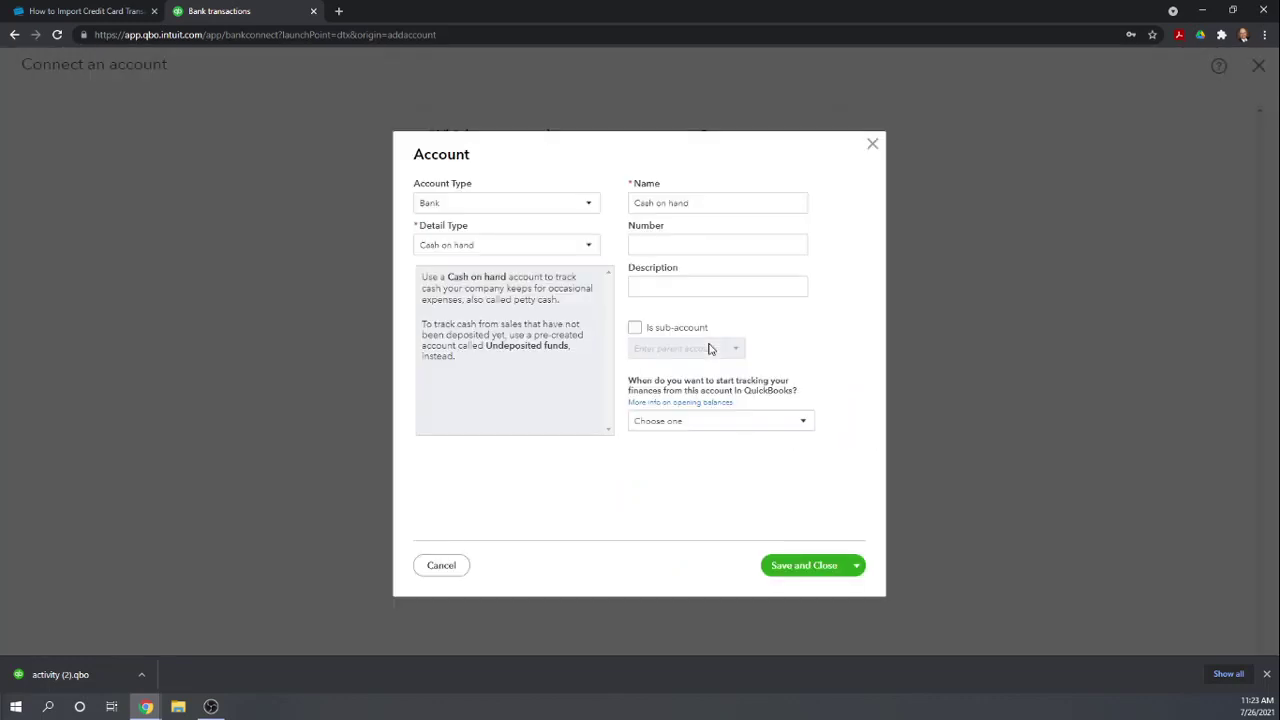
click(589, 206)
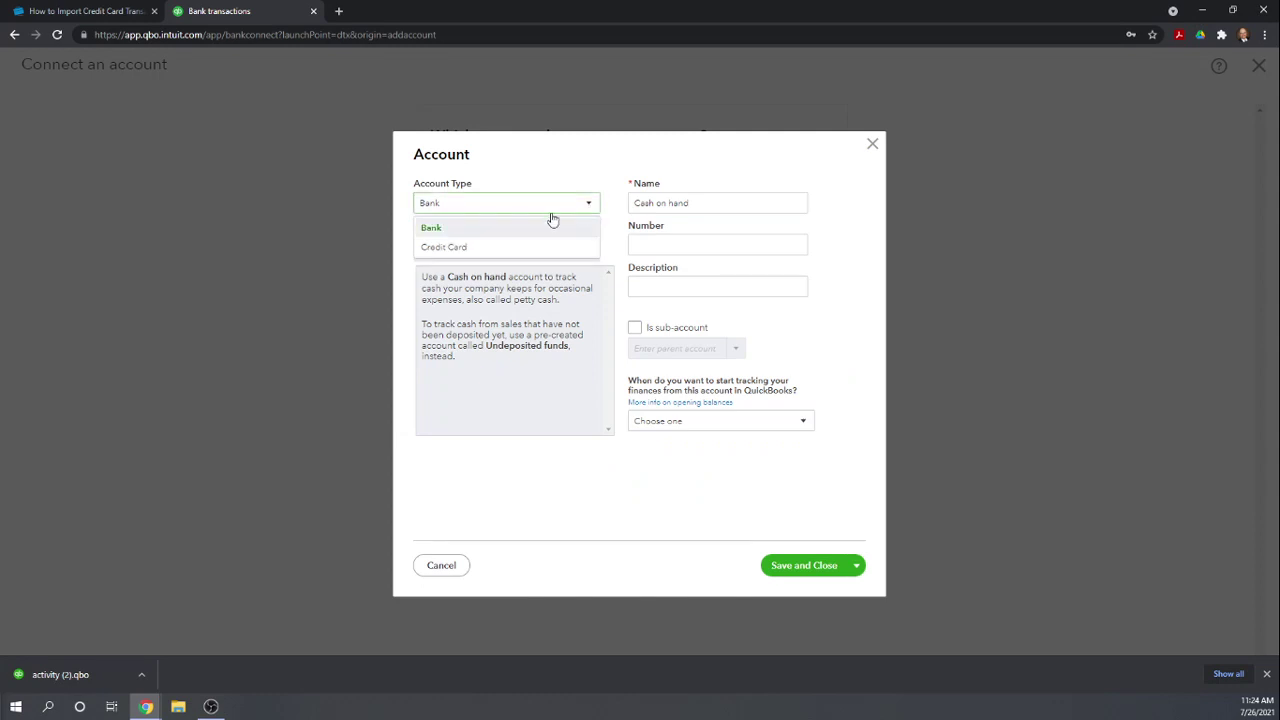
click(446, 247)
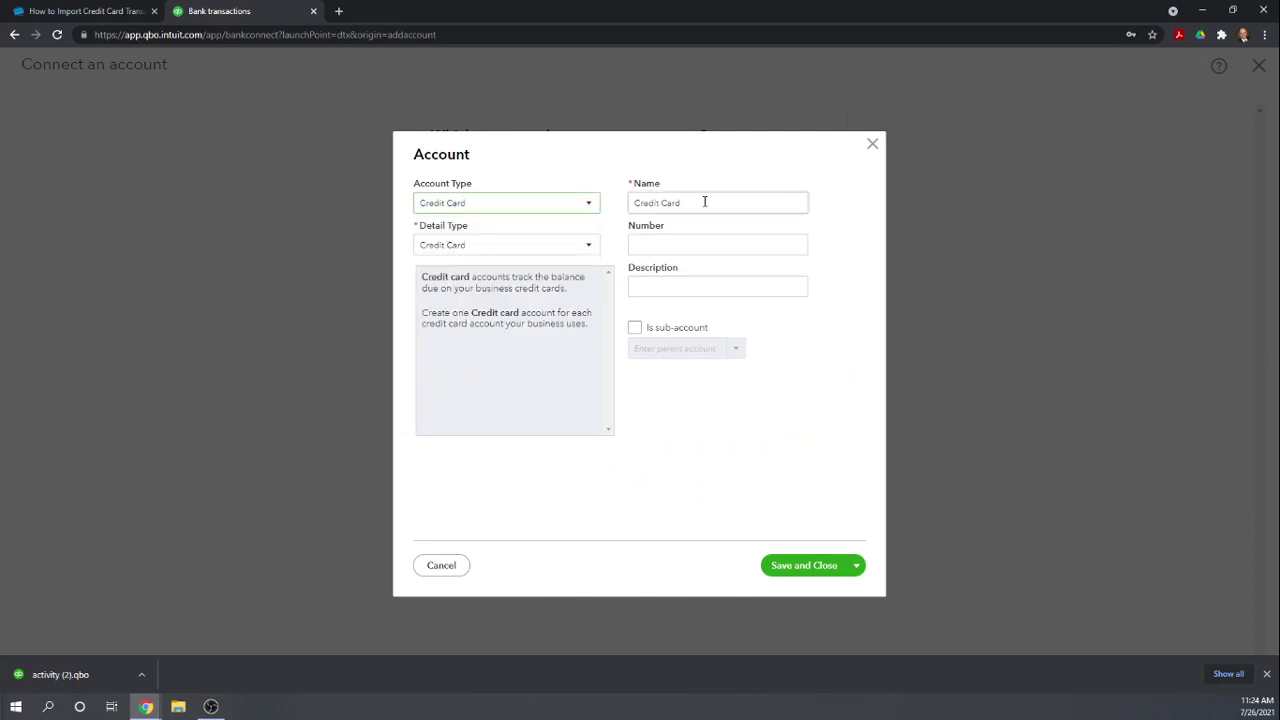
drag(705, 202, 617, 215)
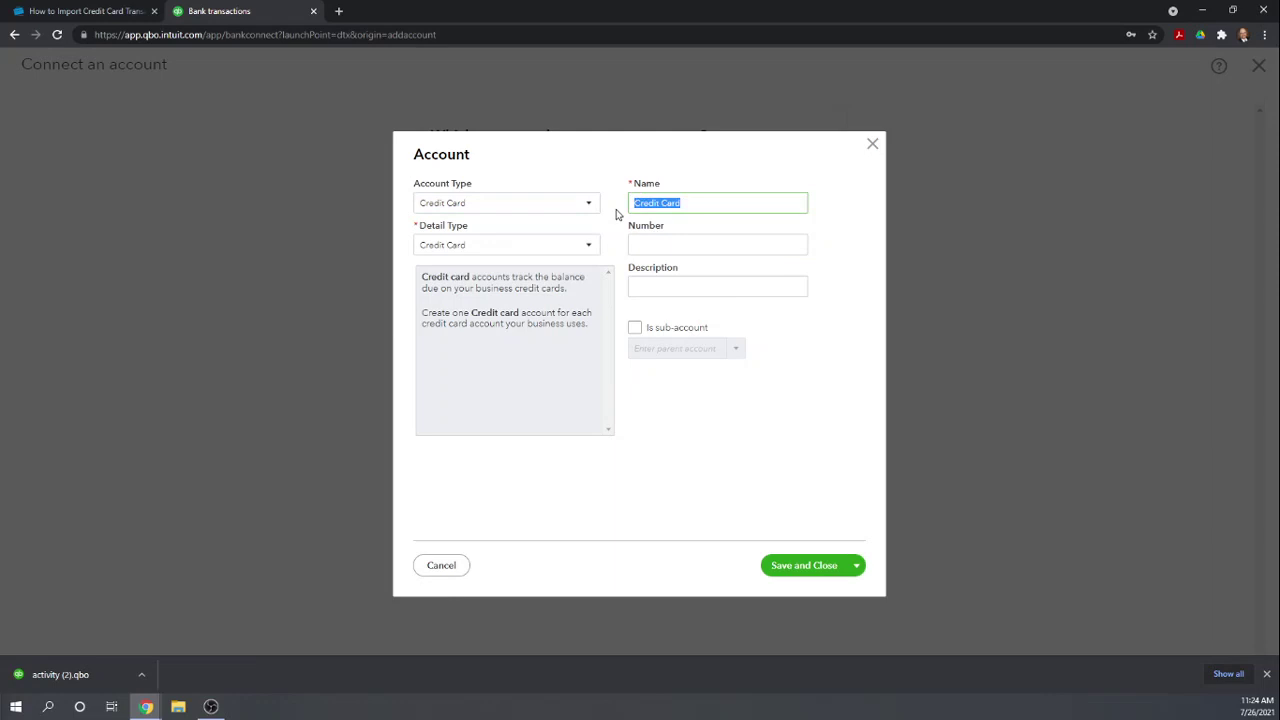
text(AMEX X2000)
click(674, 247)
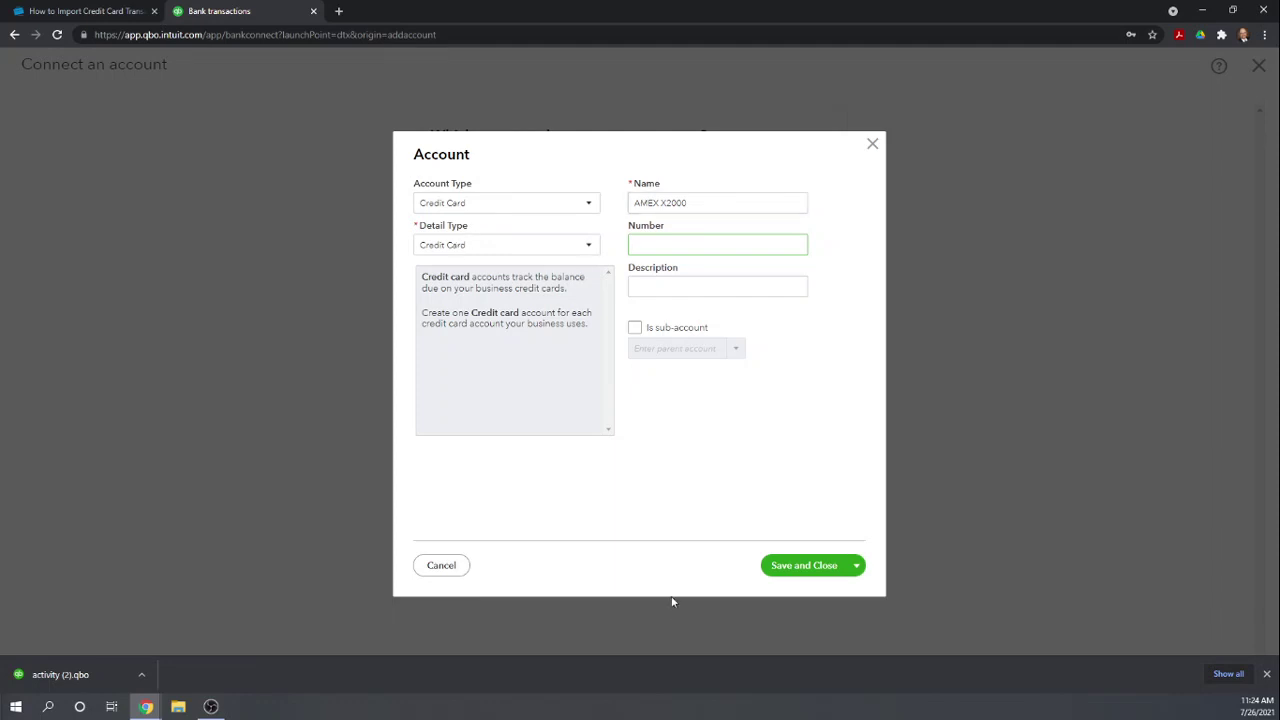
click(801, 568)
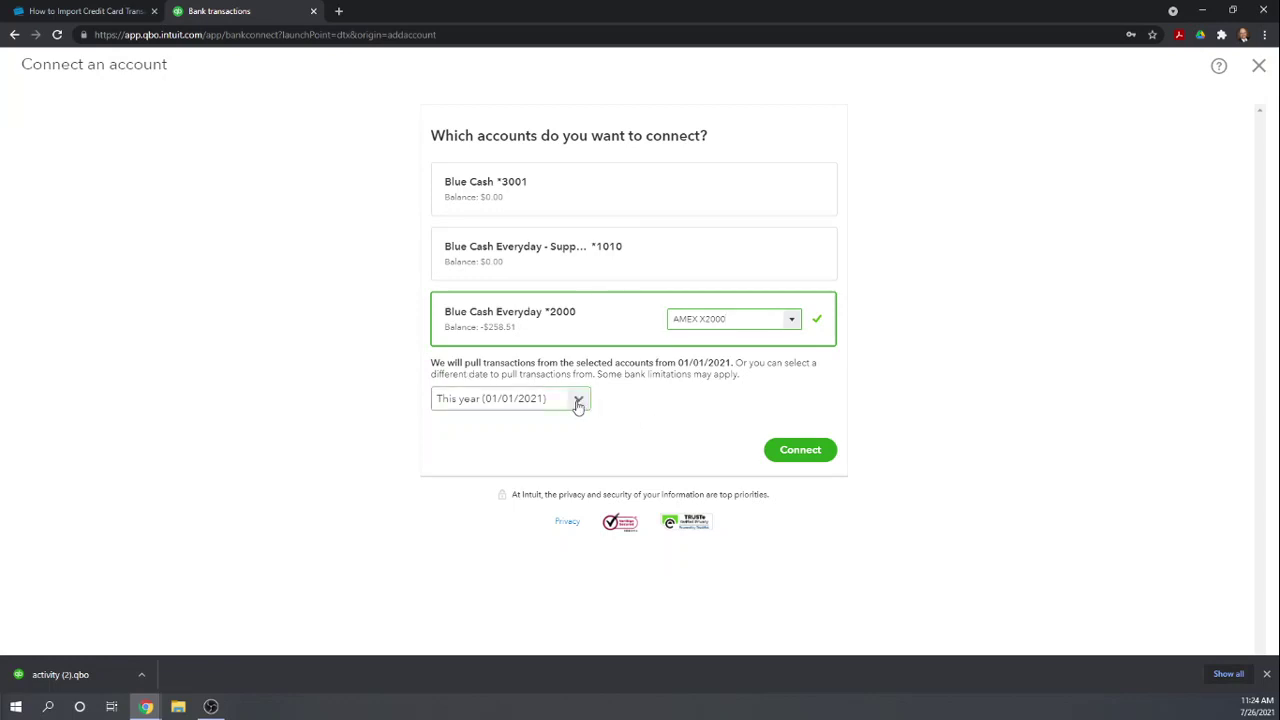
Step: Set a custom import start date of 07/16/2021 and connect the AMEX X2000 card
click(579, 401)
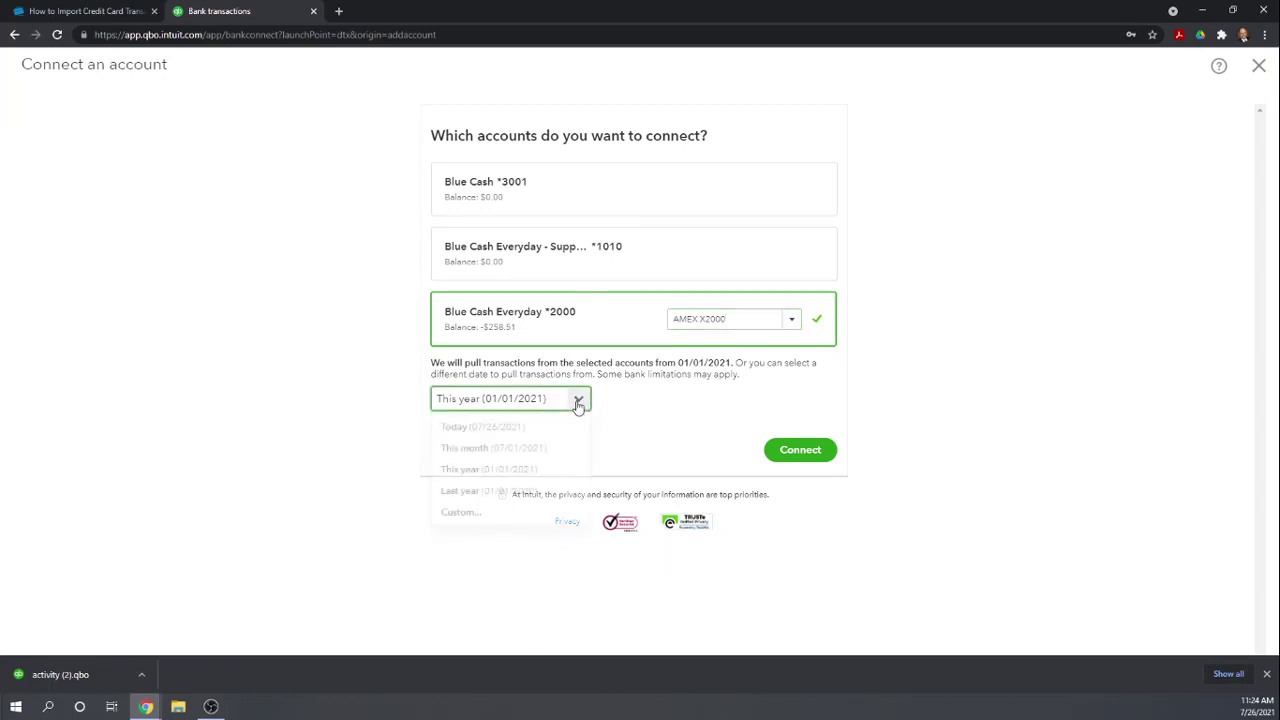
click(657, 420)
click(580, 401)
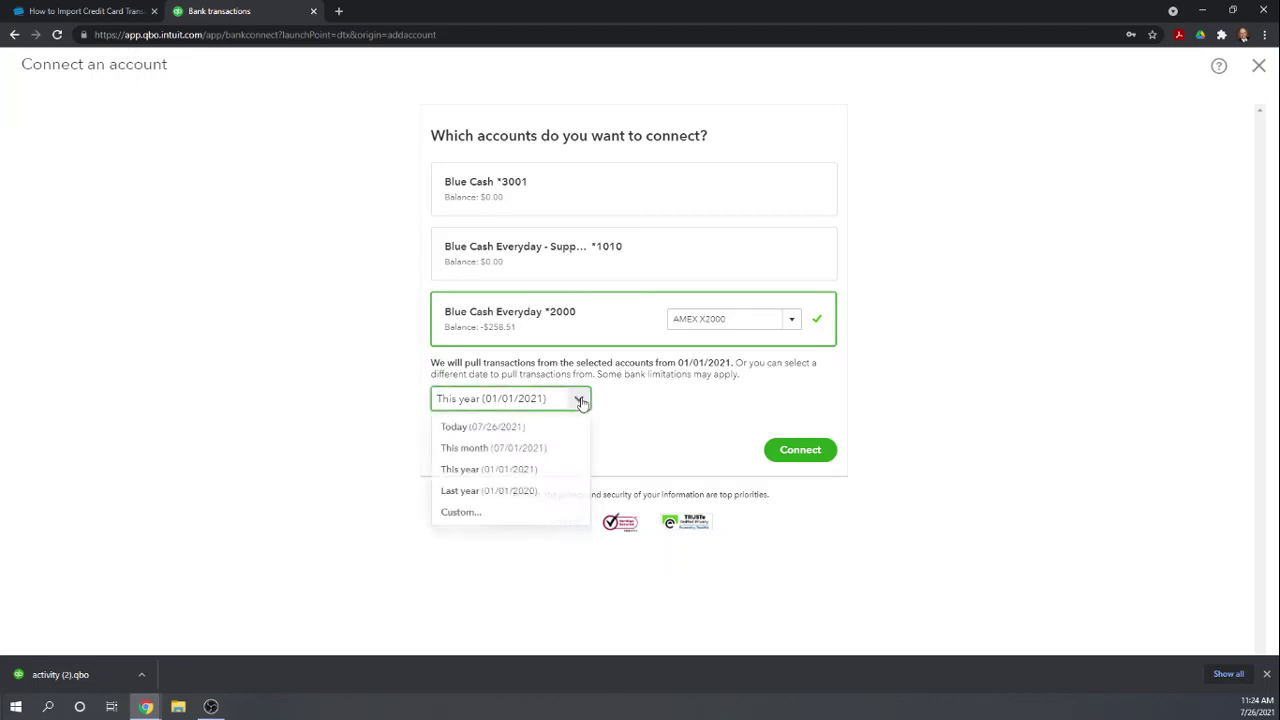
click(480, 518)
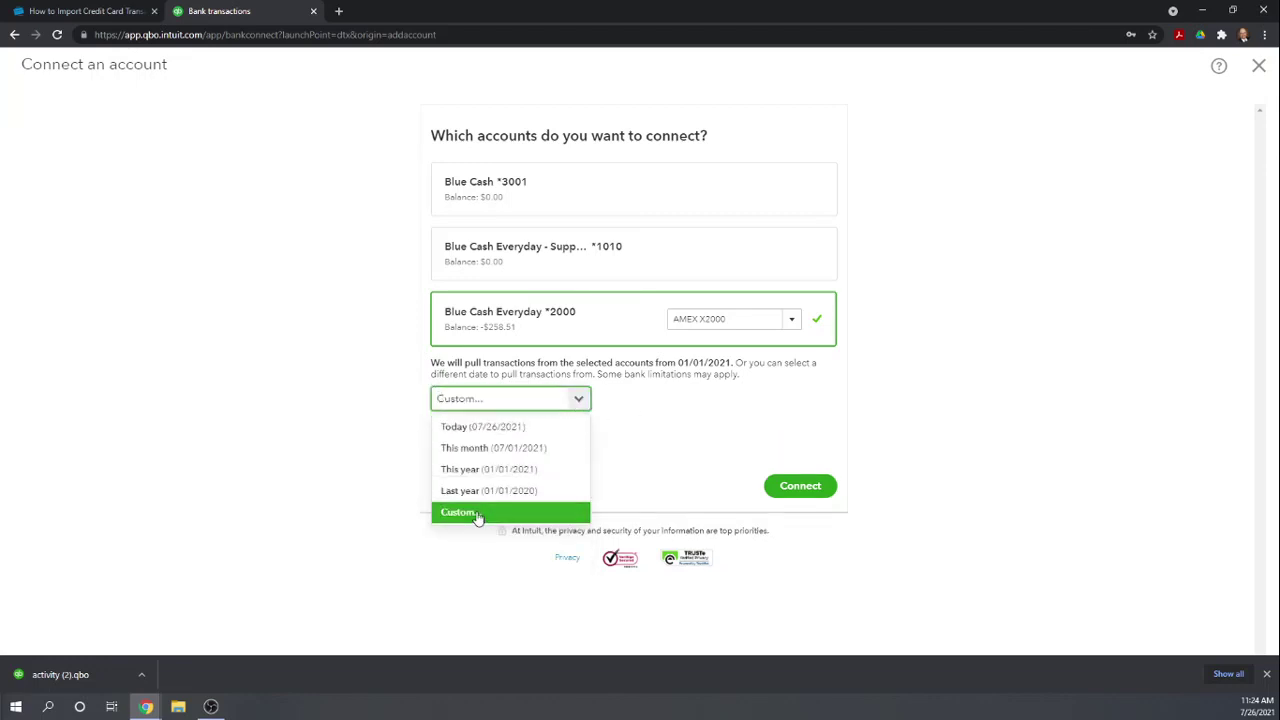
click(498, 410)
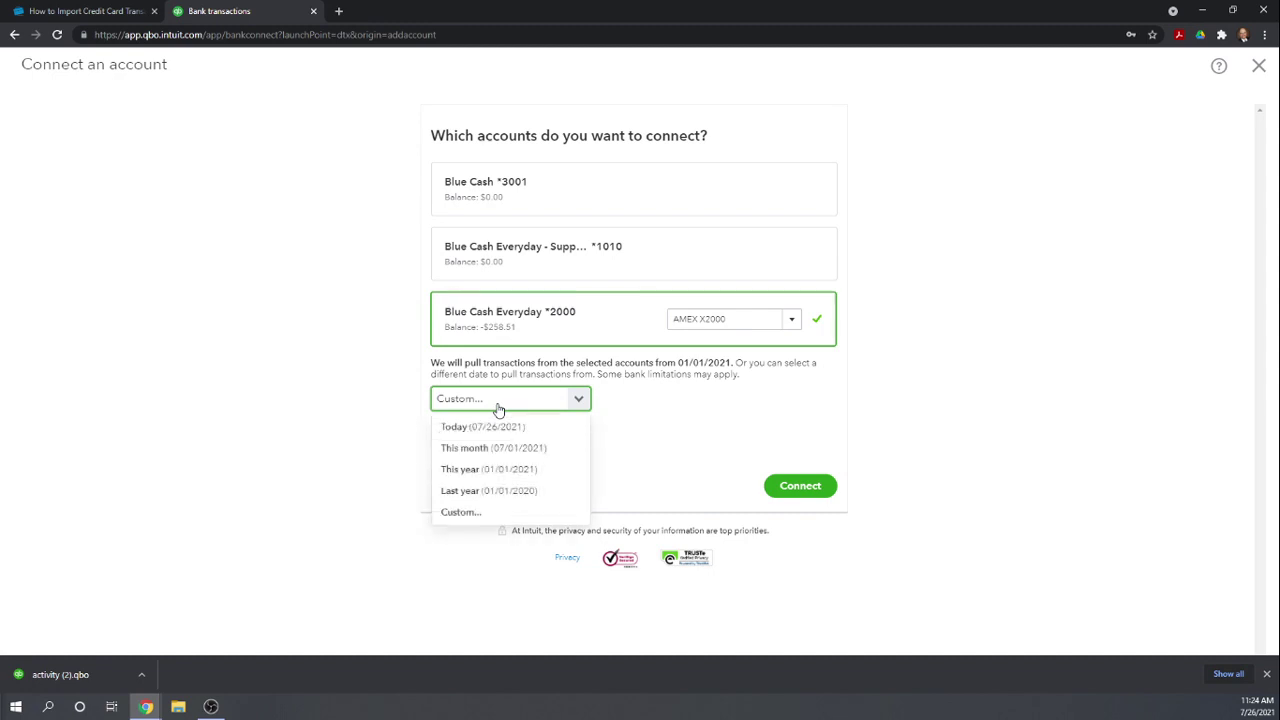
click(461, 512)
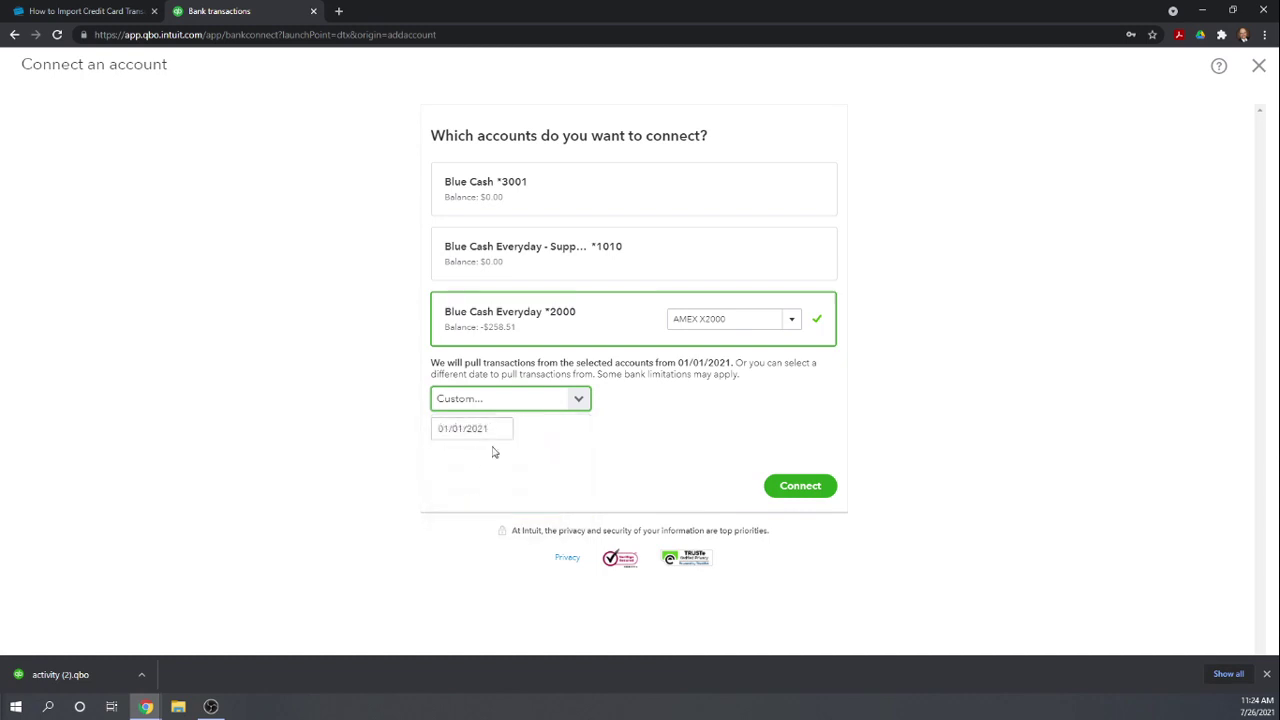
click(496, 427)
text(07/)
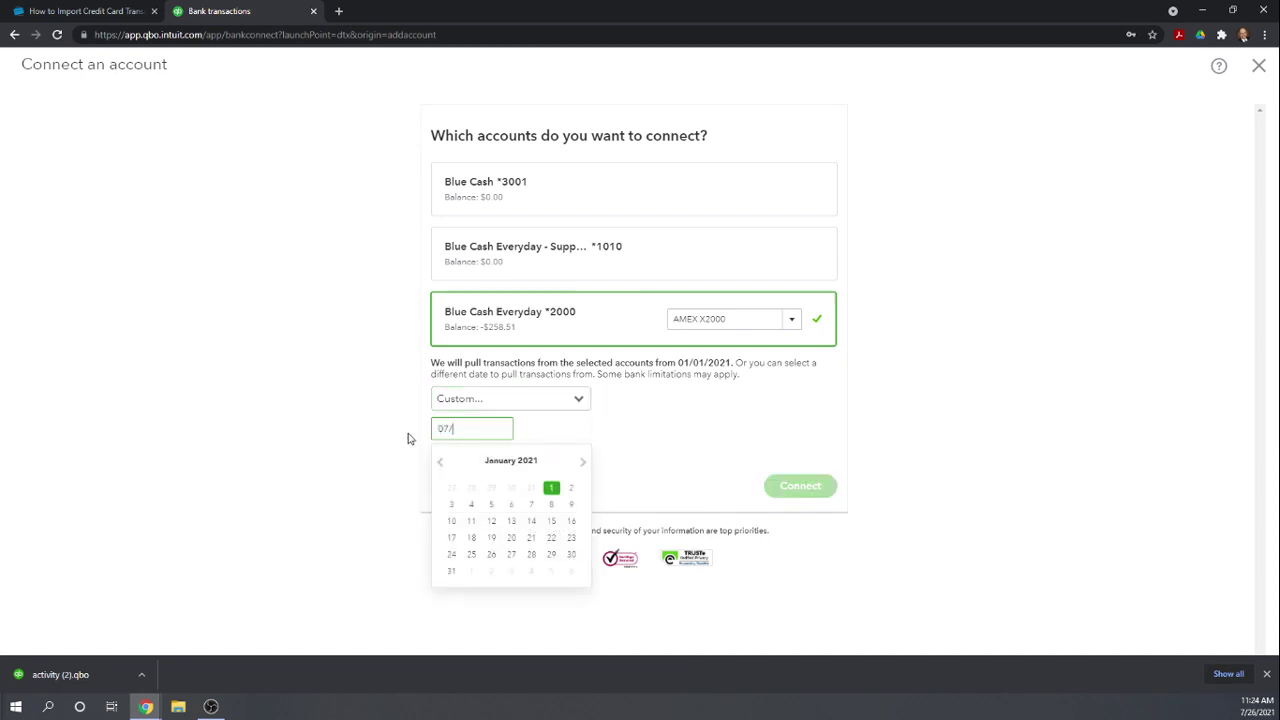
text(16/2021)
key(Tab)
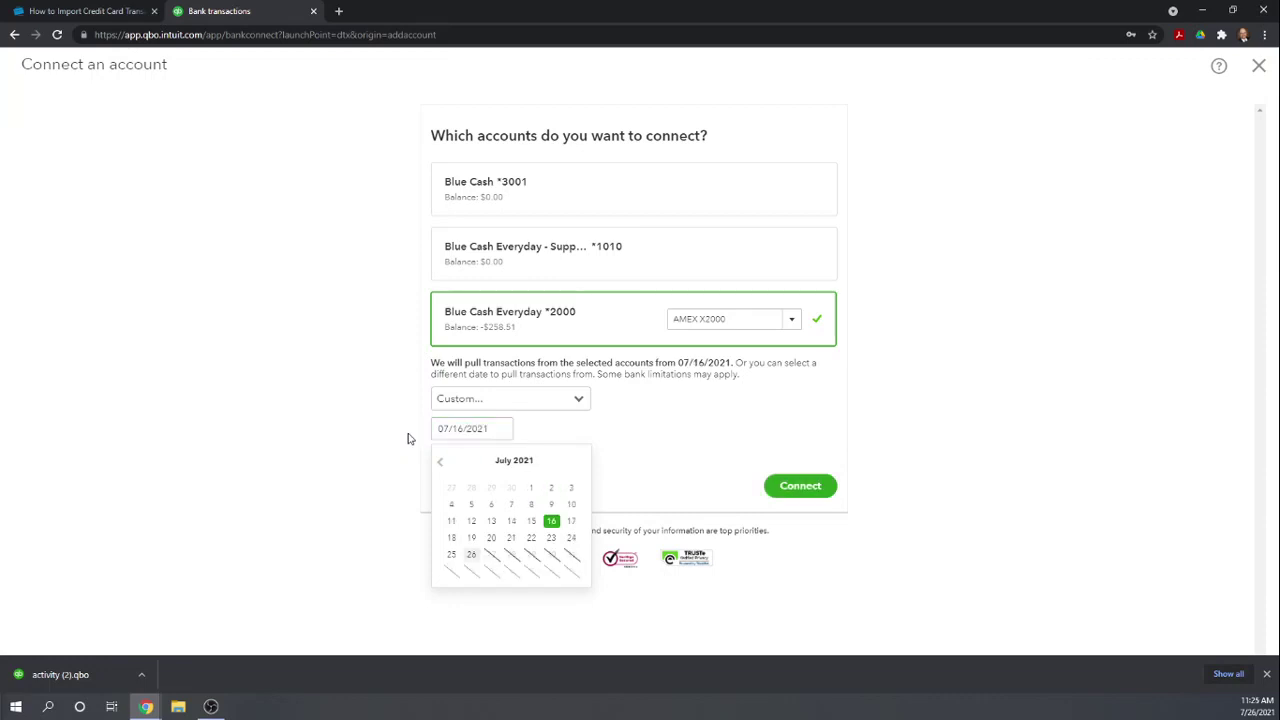
click(800, 488)
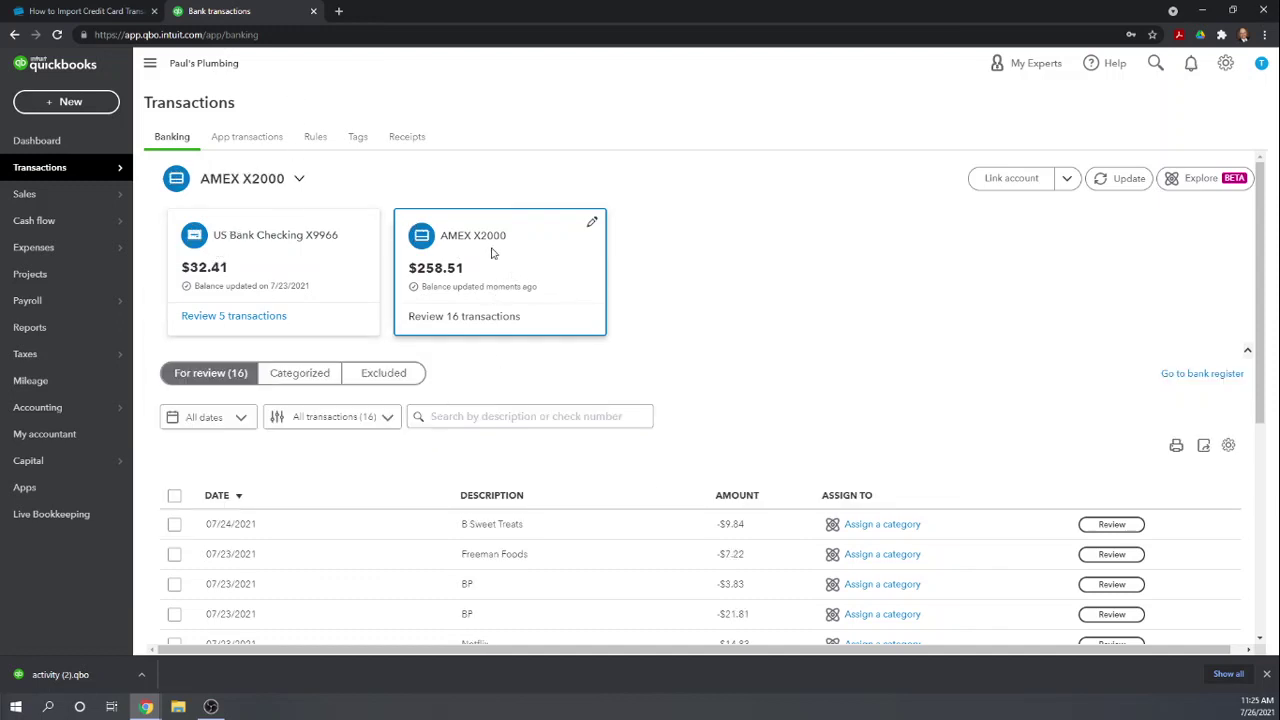
scroll(727, 285, down, 3)
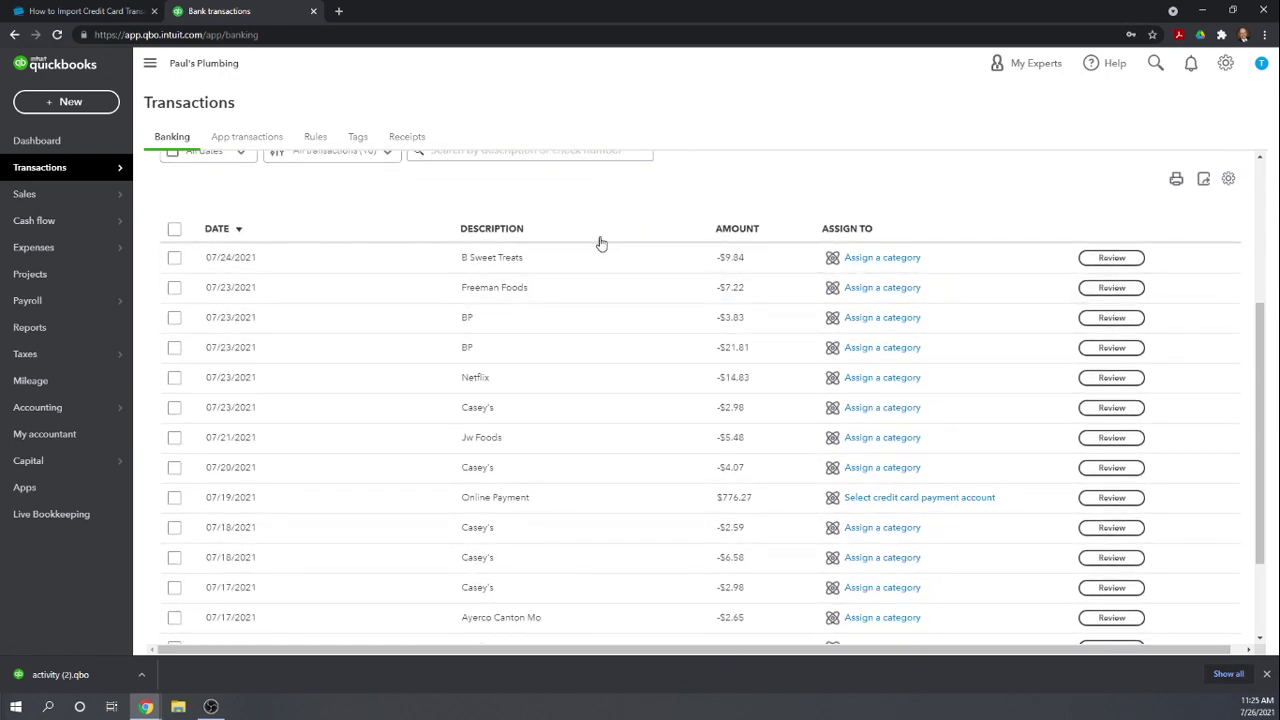
scroll(587, 496, down, 2)
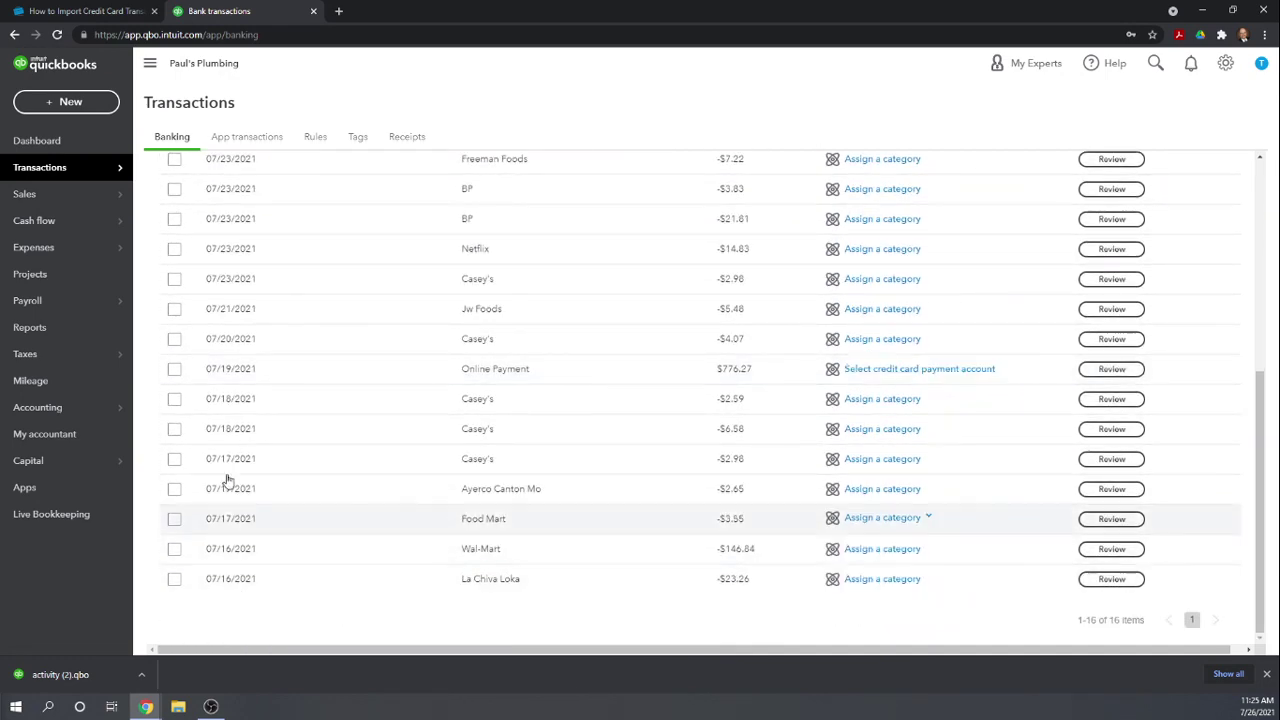
scroll(434, 391, up, 3)
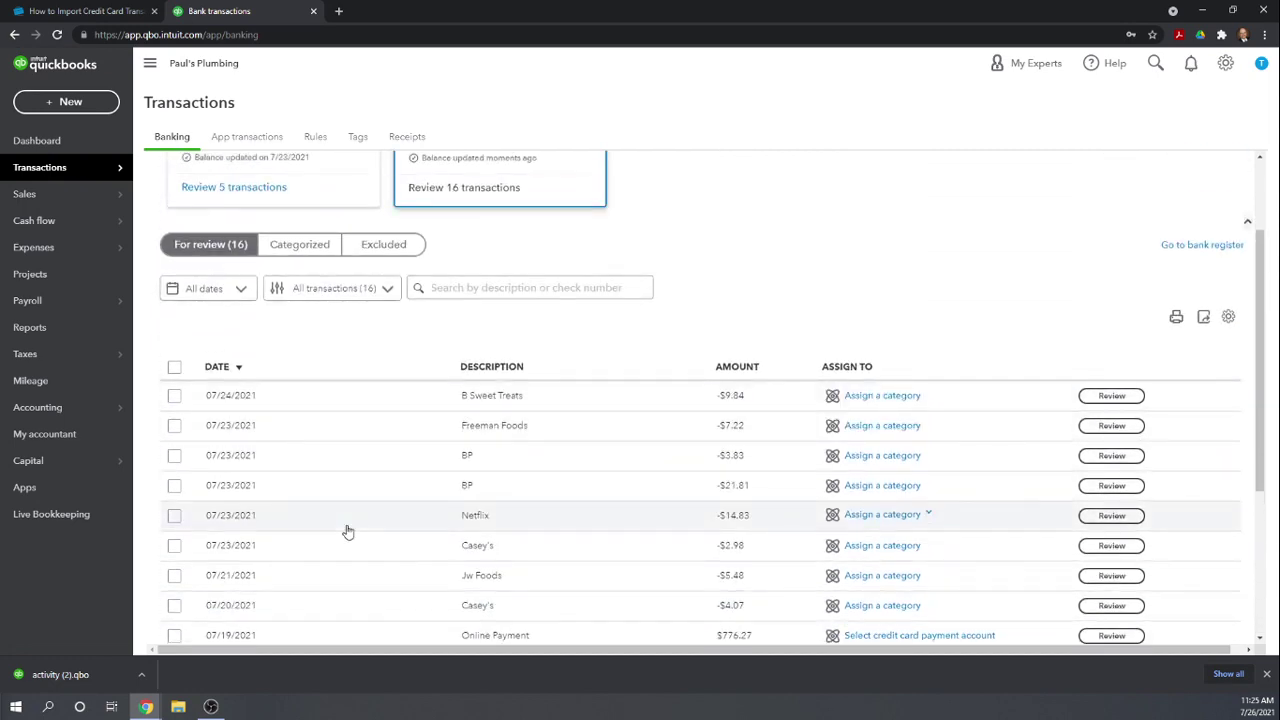
scroll(347, 531, up, 1)
scroll(734, 177, down, 2)
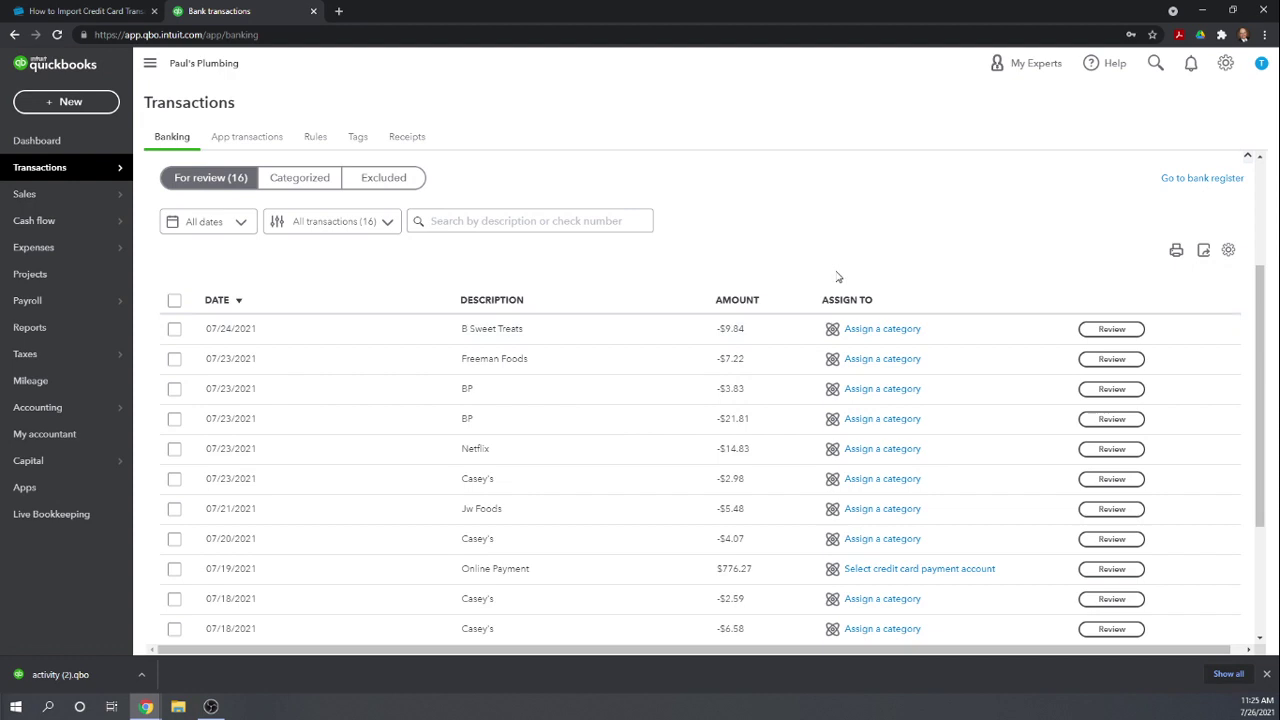
scroll(834, 279, up, 1)
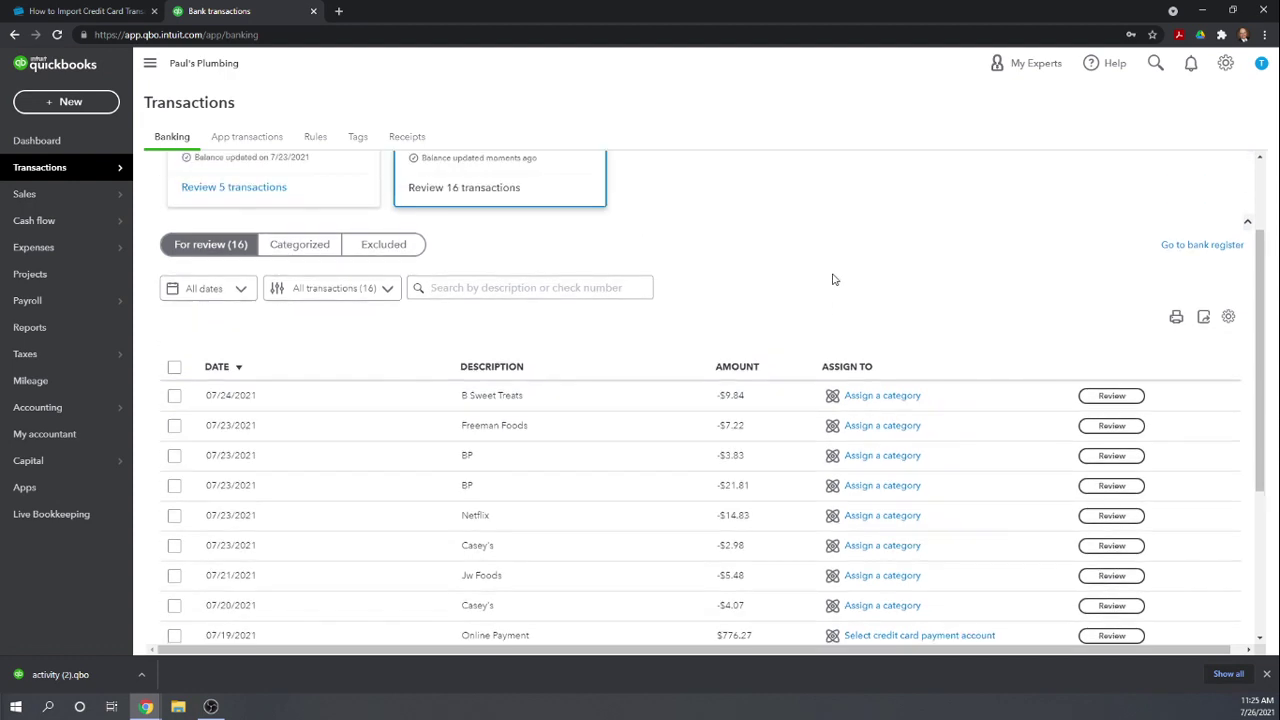
scroll(400, 334, down, 2)
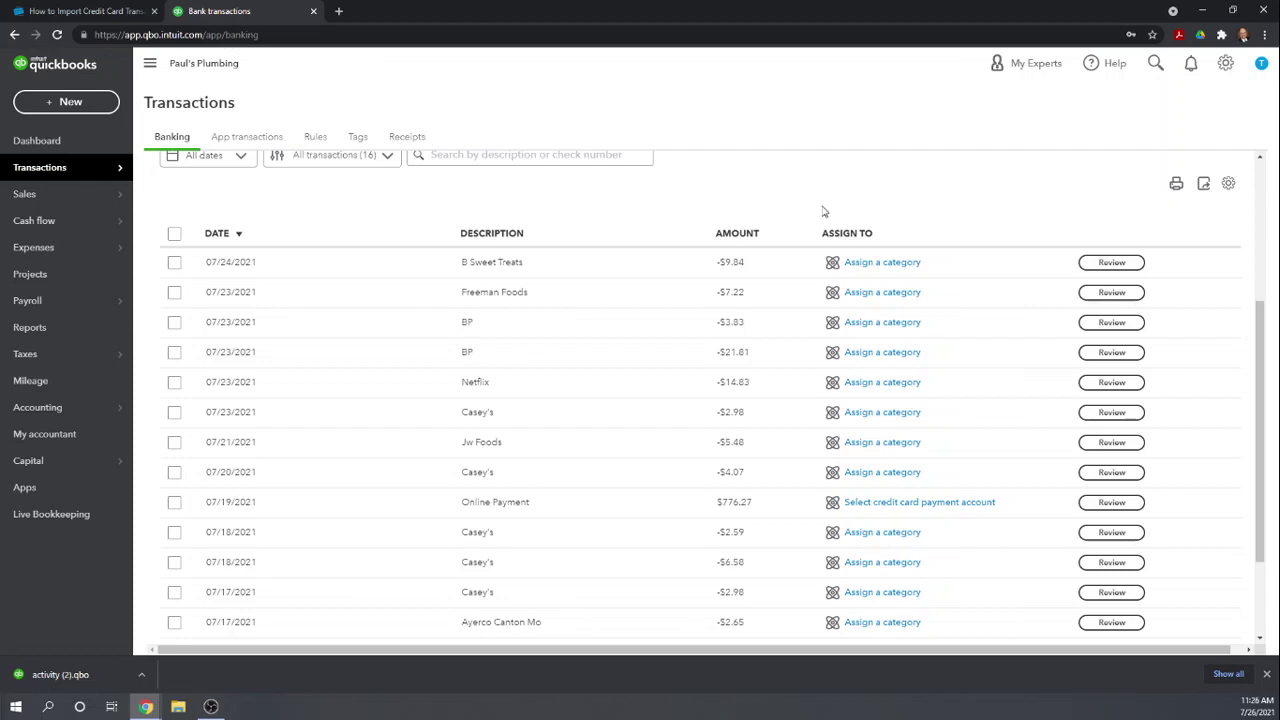
scroll(824, 211, up, 3)
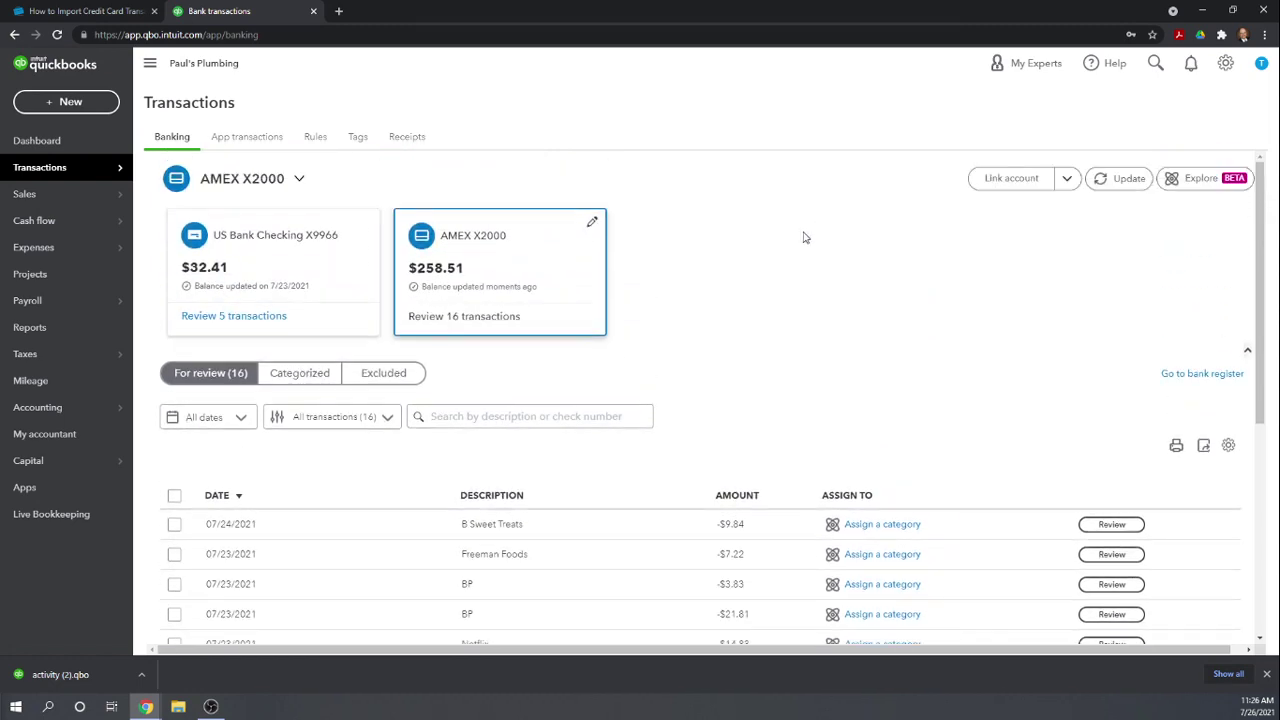
Step: Open the 'How to Manage Downloaded Credit Card Transactions' article from Part 5, then return to Bank transactions
click(80, 12)
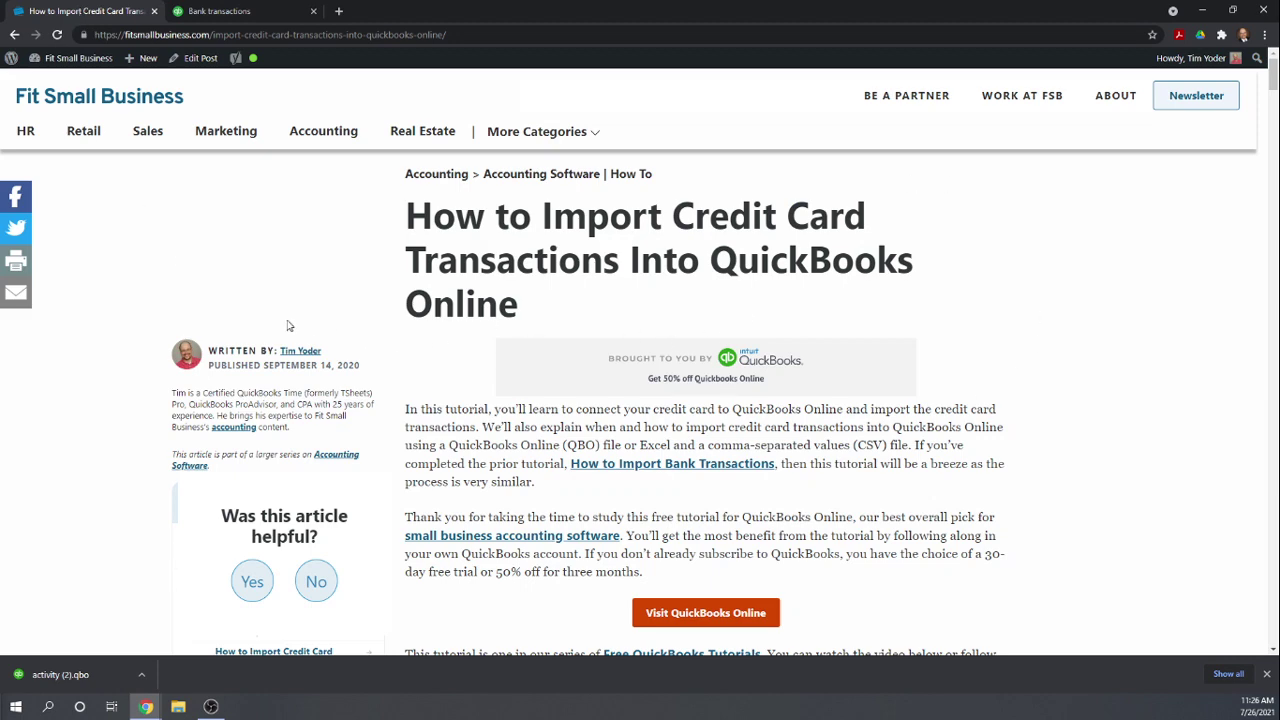
scroll(287, 323, down, 4)
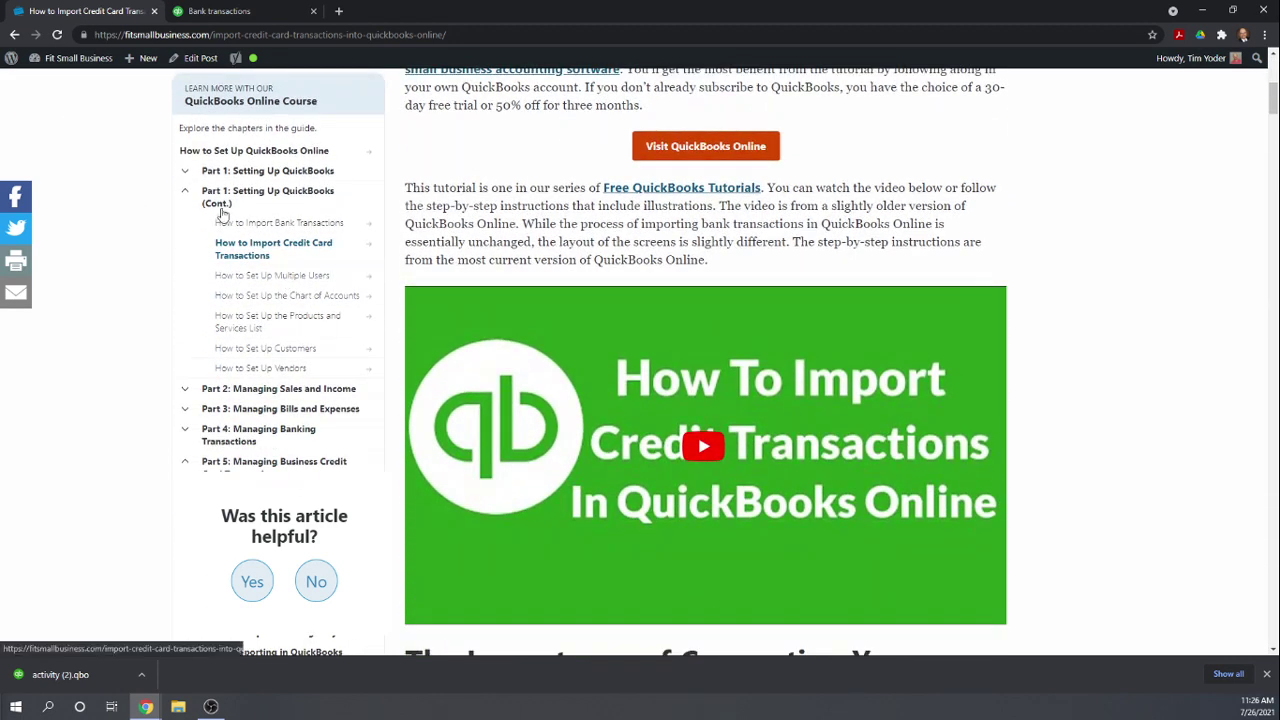
click(185, 191)
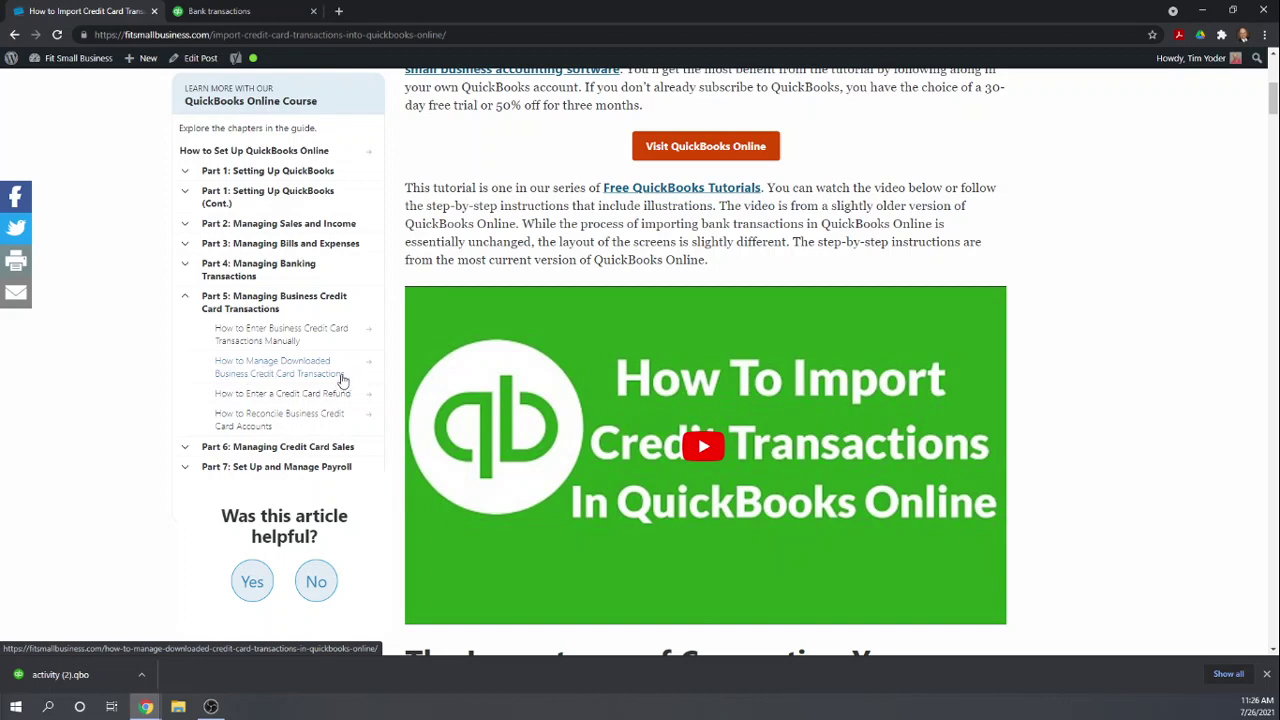
click(243, 366)
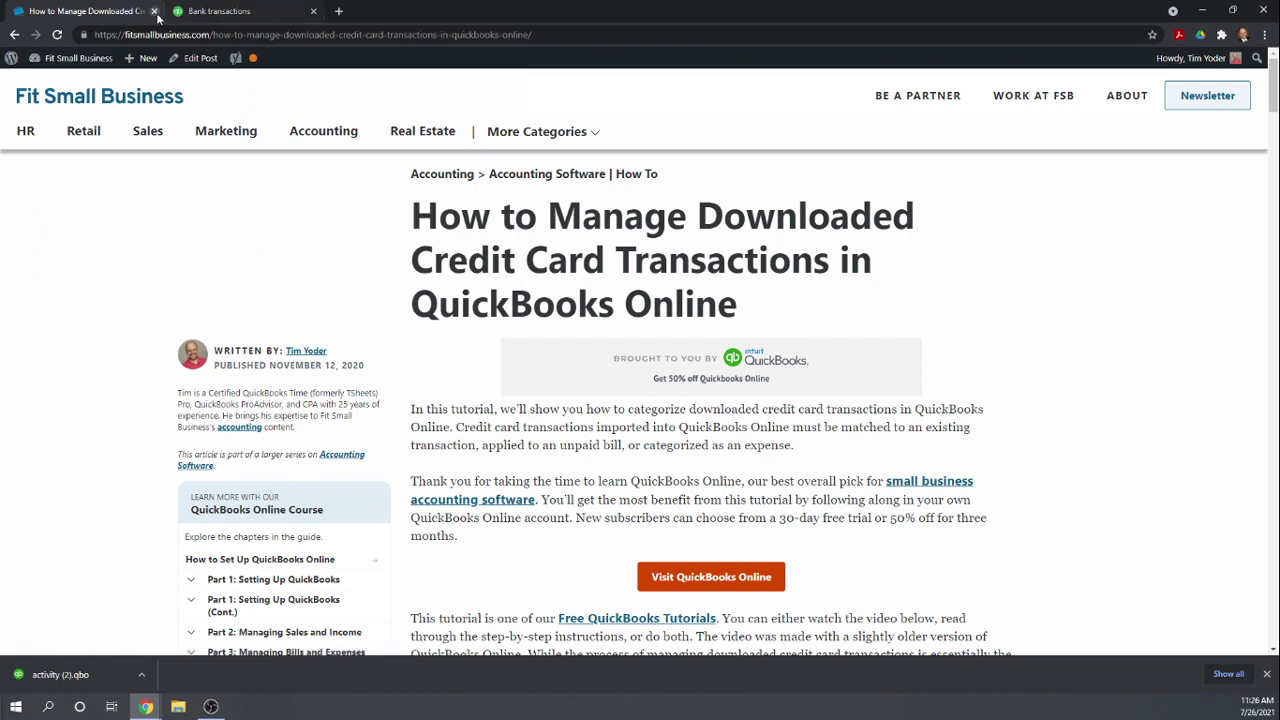
click(216, 11)
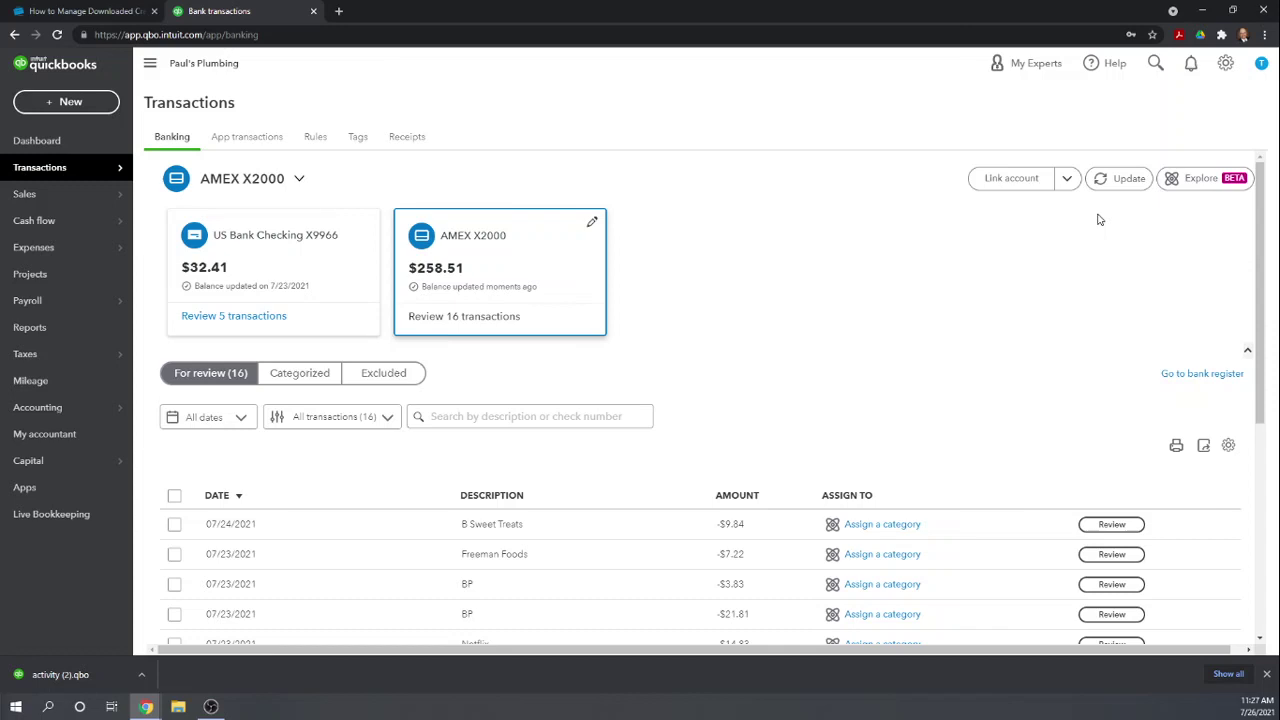
Step: Edit AMEX X2000's account info, tick 'Disconnect this account on save', and save
click(593, 226)
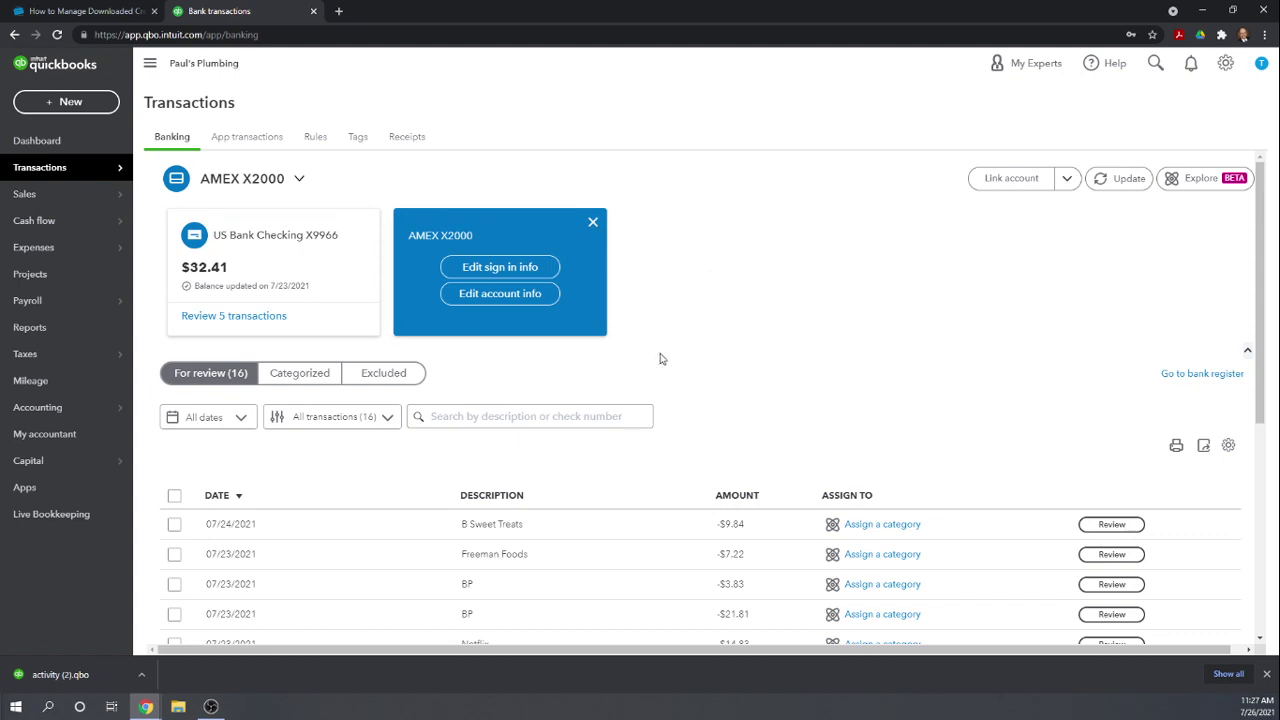
click(500, 294)
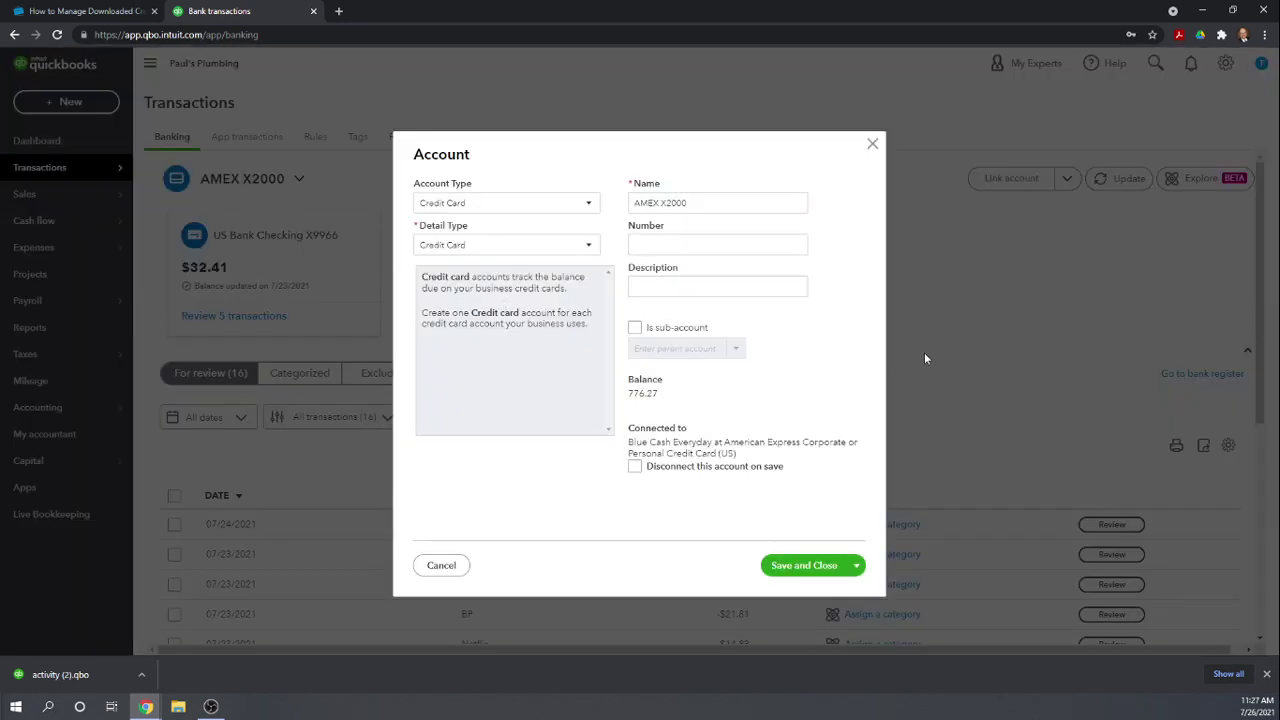
click(634, 467)
click(794, 569)
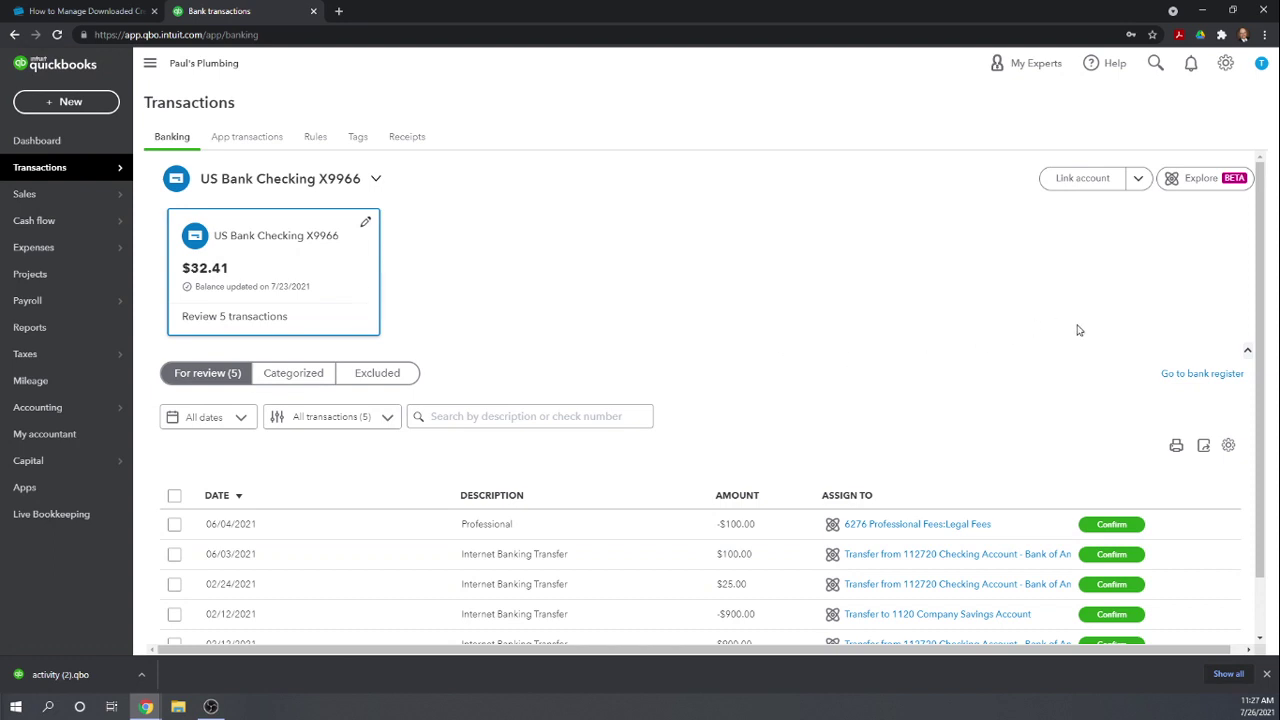
Step: Choose Upload from file and drop activity (2).qbo onto the import area
click(1139, 179)
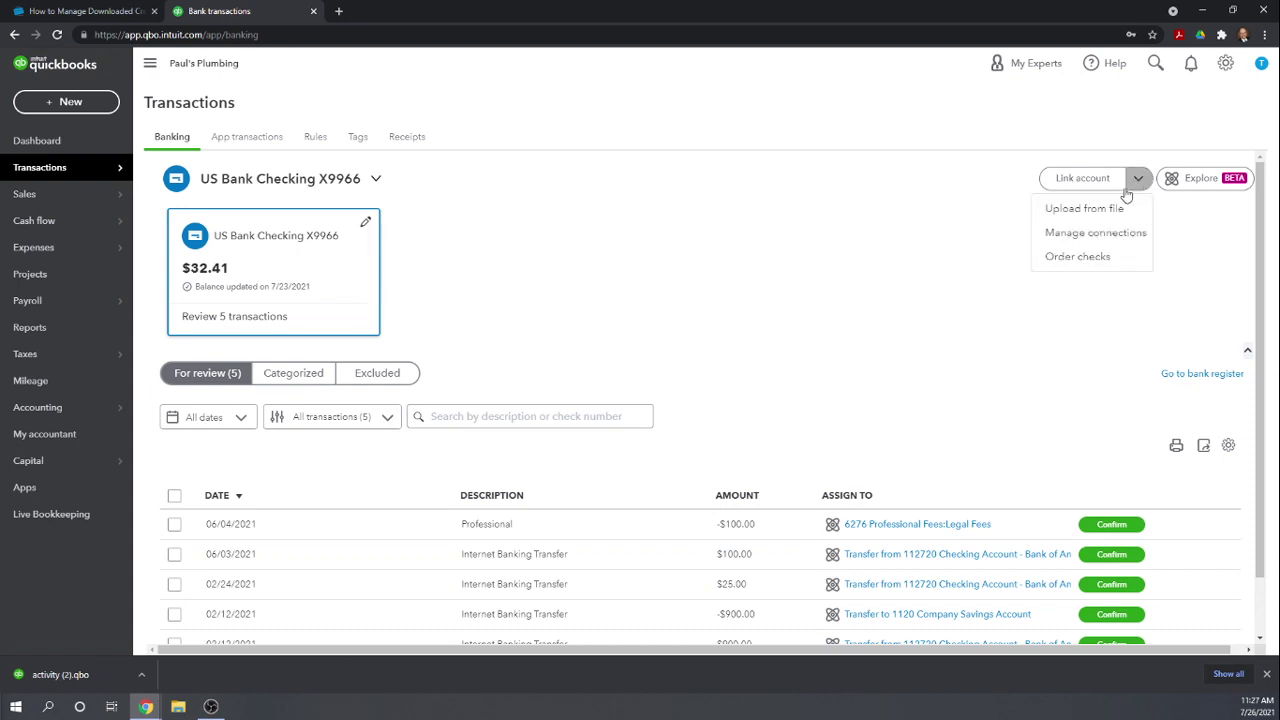
click(1104, 211)
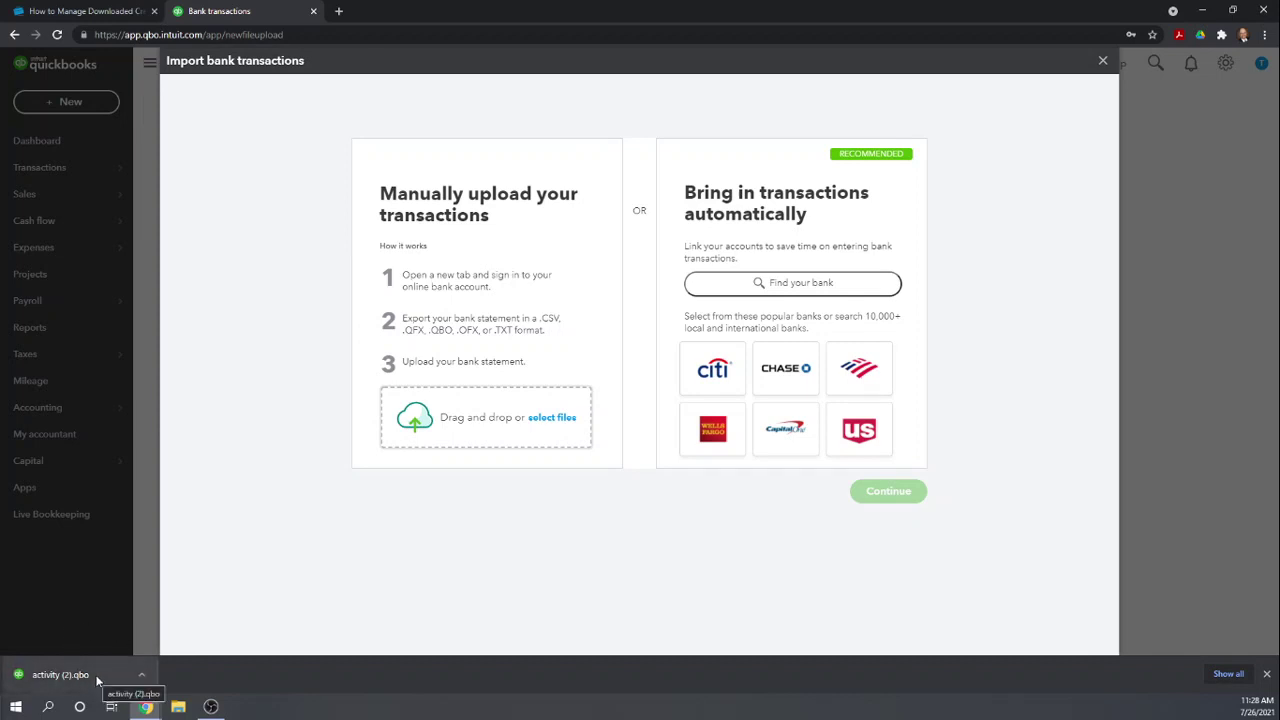
drag(97, 680, 482, 425)
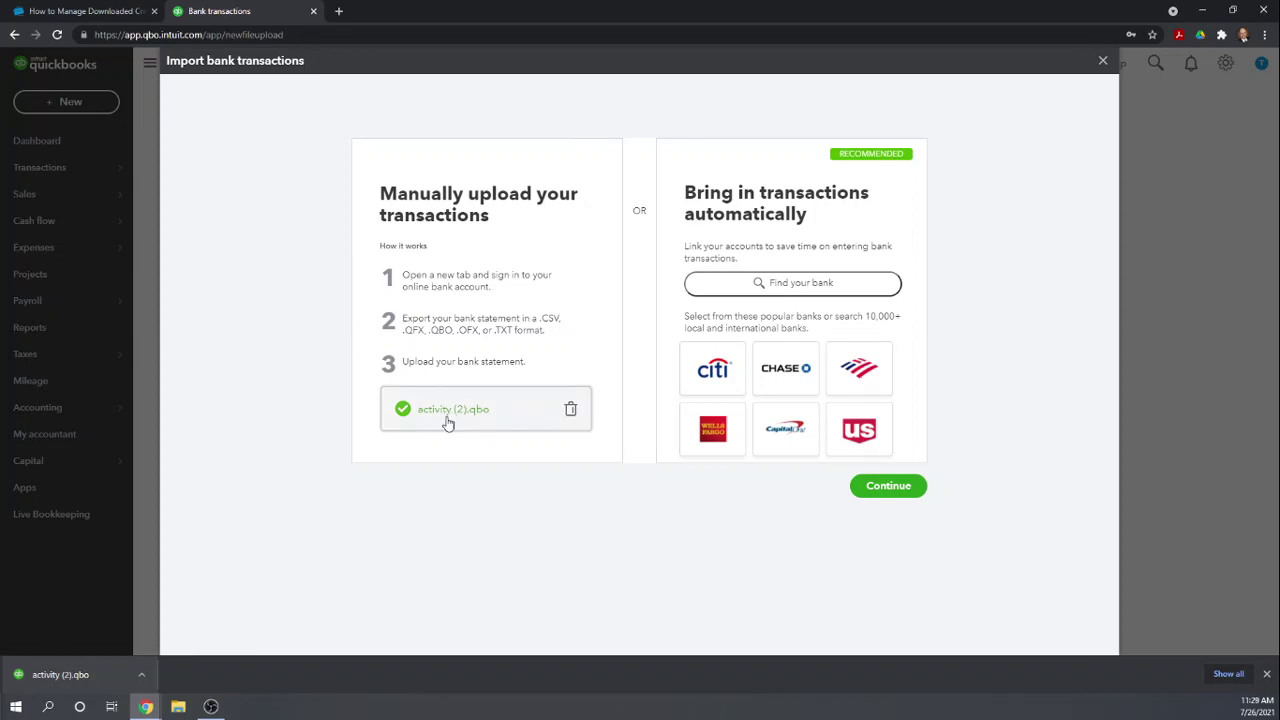
Step: Map the activity (2).qbo file to AMEX X2000 and complete the import
click(887, 490)
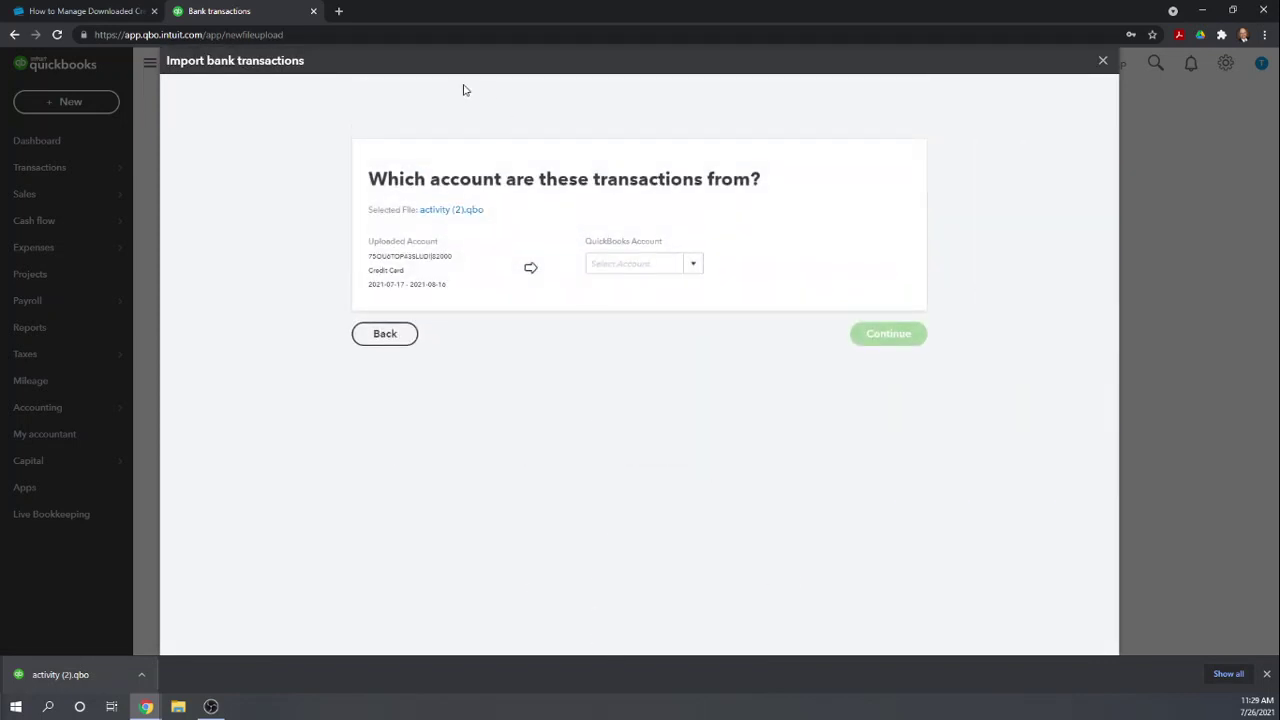
click(694, 266)
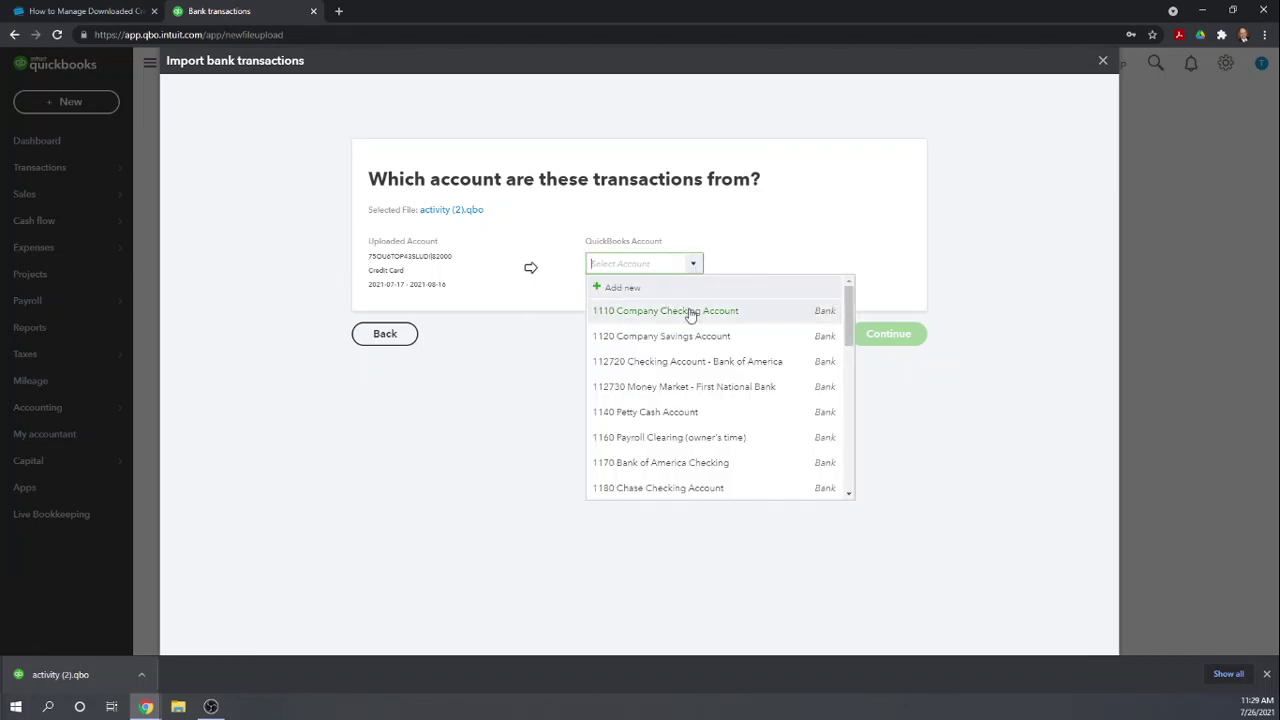
scroll(686, 323, down, 2)
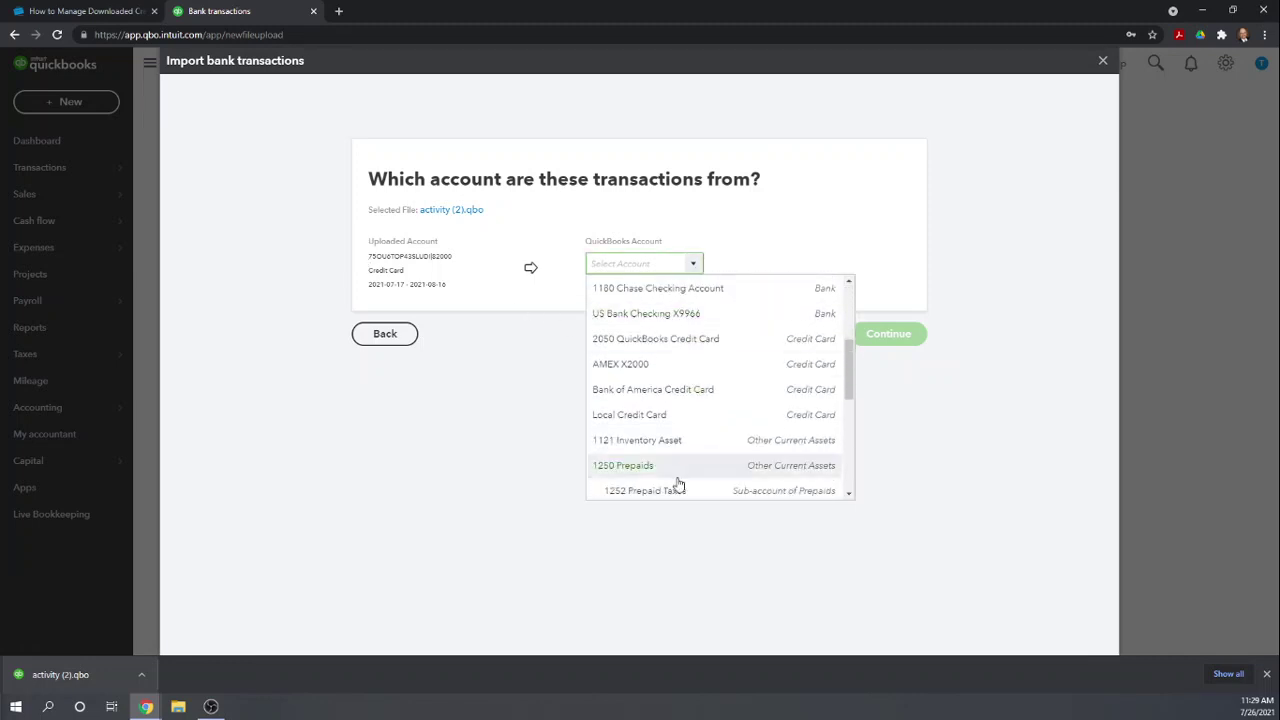
click(610, 364)
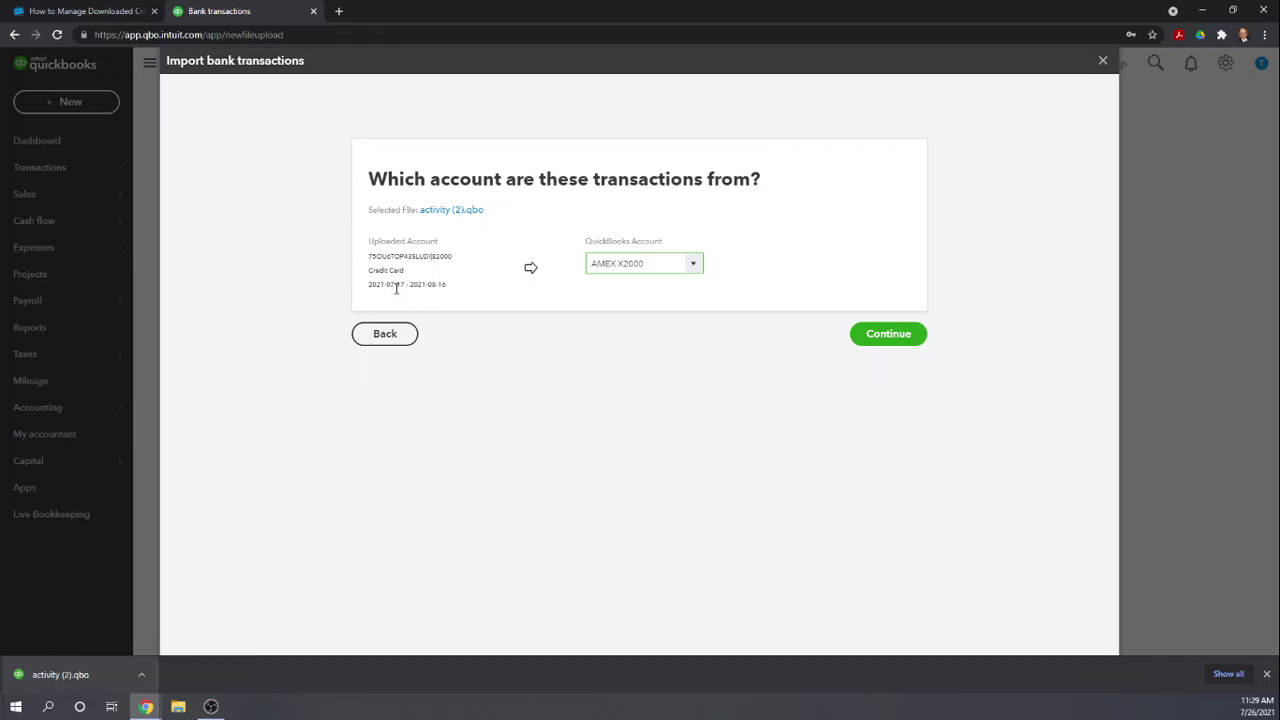
click(887, 334)
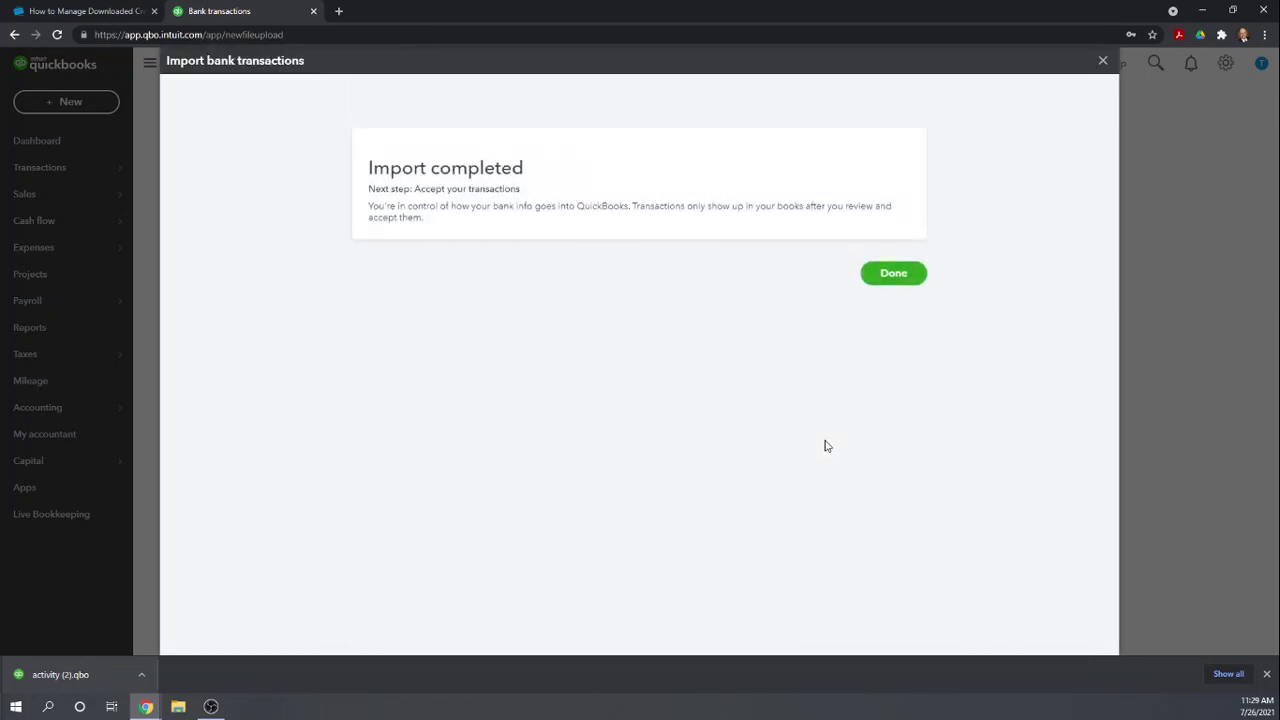
click(896, 287)
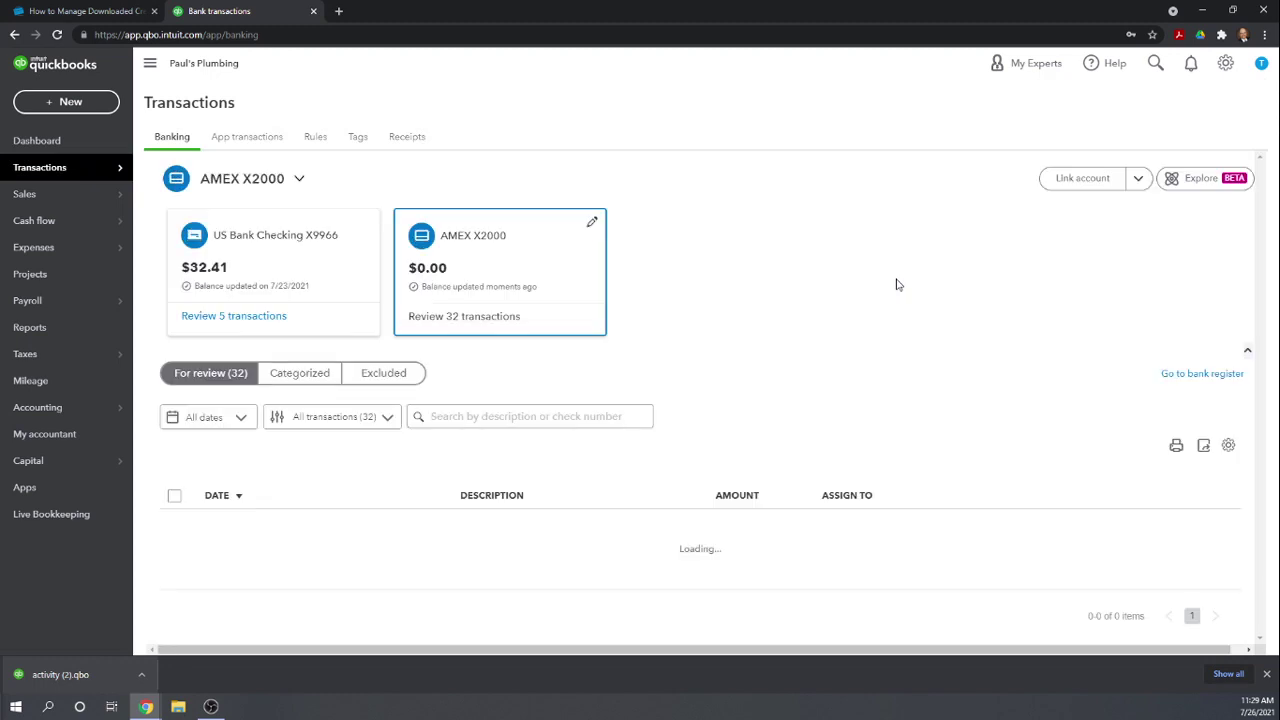
Step: Scroll through the 32 AMEX X2000 transactions to check suggested categories like 6155 Dues and Subscriptions
scroll(785, 262, down, 1)
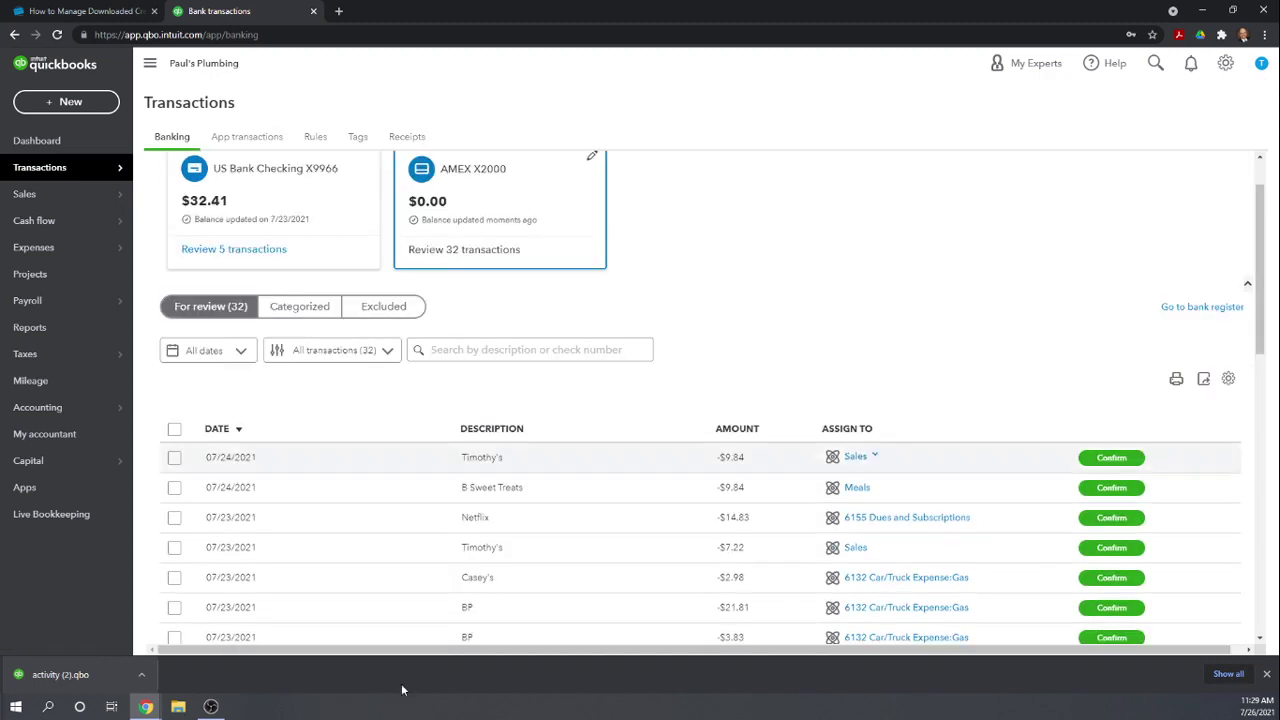
scroll(480, 400, down, 5)
scroll(521, 432, up, 6)
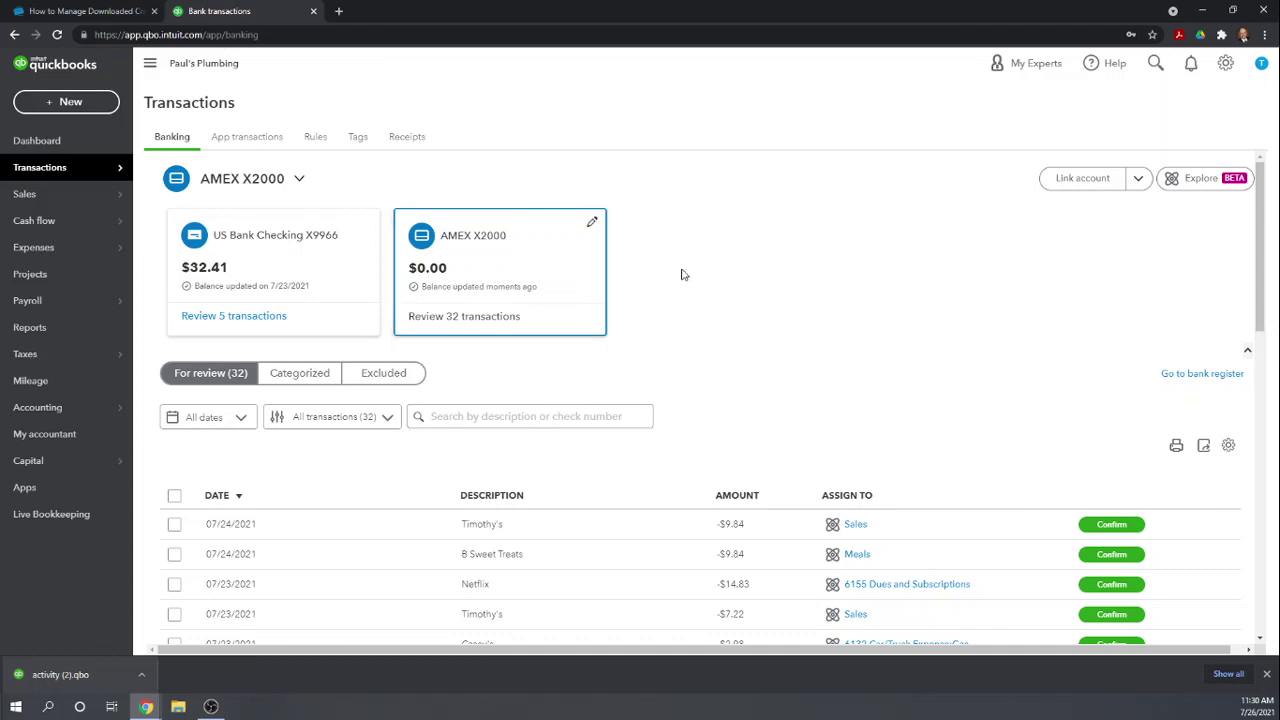
Step: Switch back to the 'How to Manage Downloaded Credit Card Transactions in QuickBooks Online' article tab
scroll(690, 300, down, 2)
scroll(778, 272, up, 2)
click(88, 12)
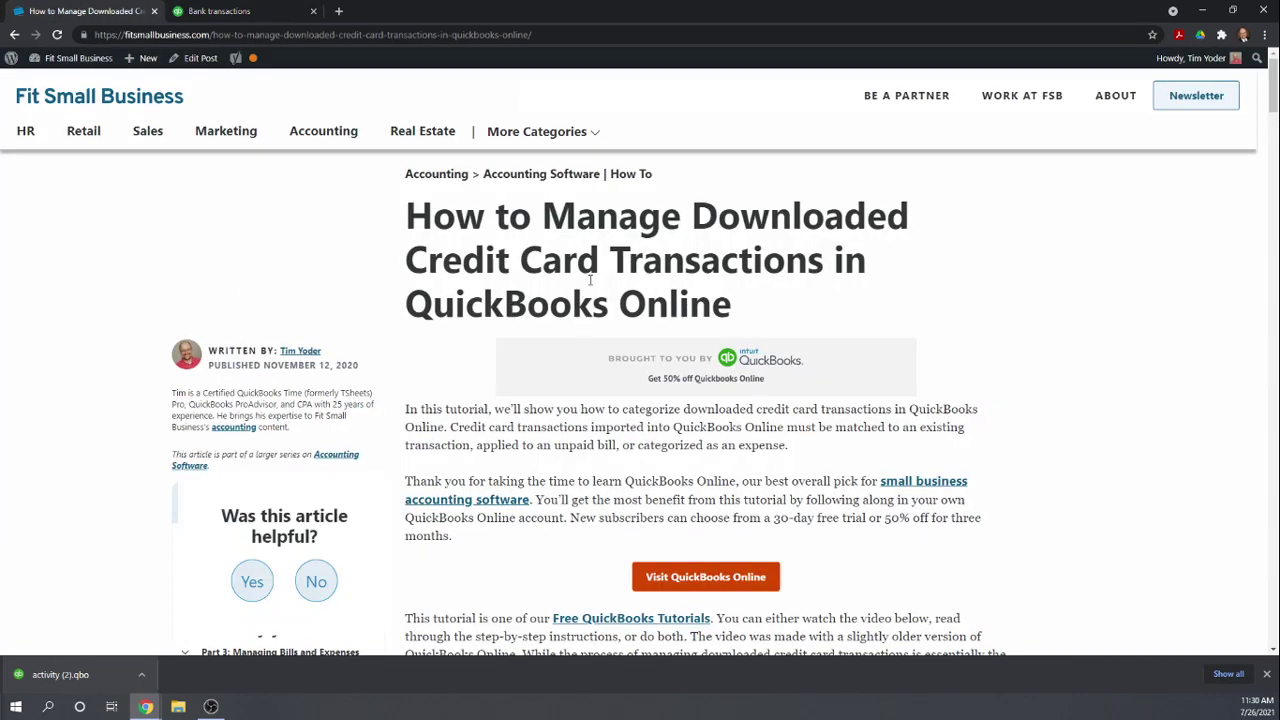